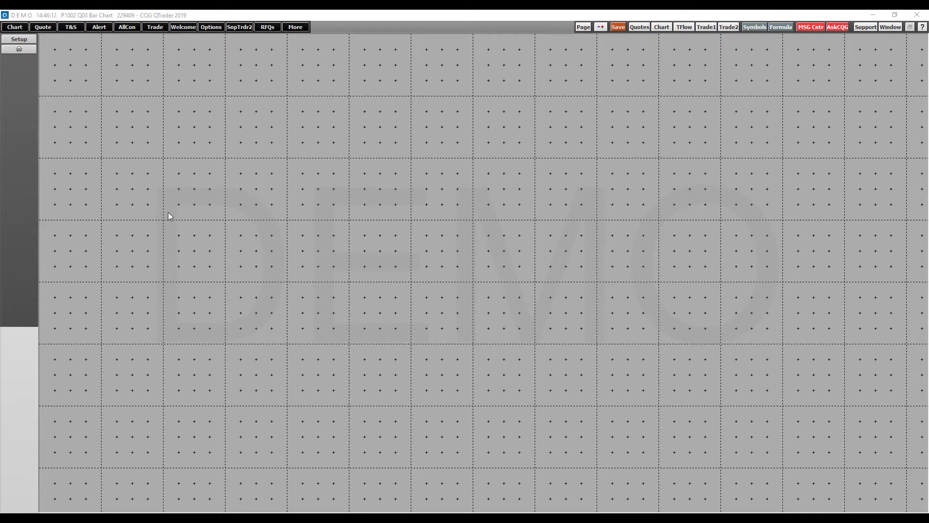
Show the Add Trade list of trading windows over the empty page
{"action": "left_click", "coordinate": [160, 27]}
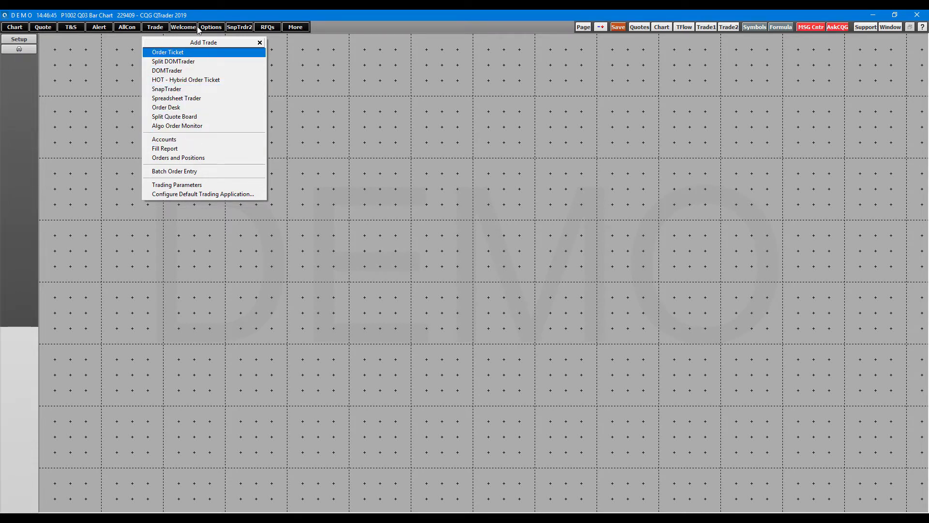
Add a CLEF20 Order Ticket, move it toward the centre, and set 57.86 from a ladder row
{"action": "left_click", "coordinate": [187, 52]}
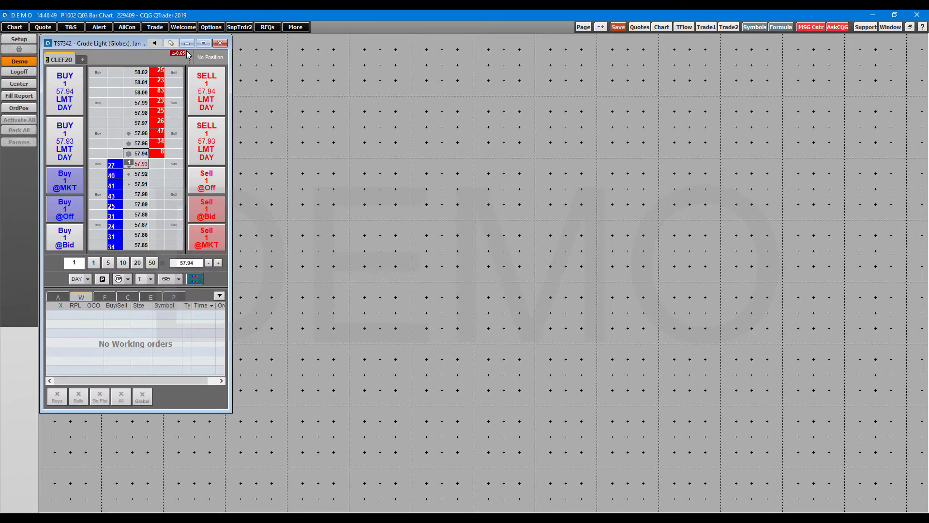
{"action": "left_click_drag", "start_coordinate": [130, 44], "coordinate": [306, 59]}
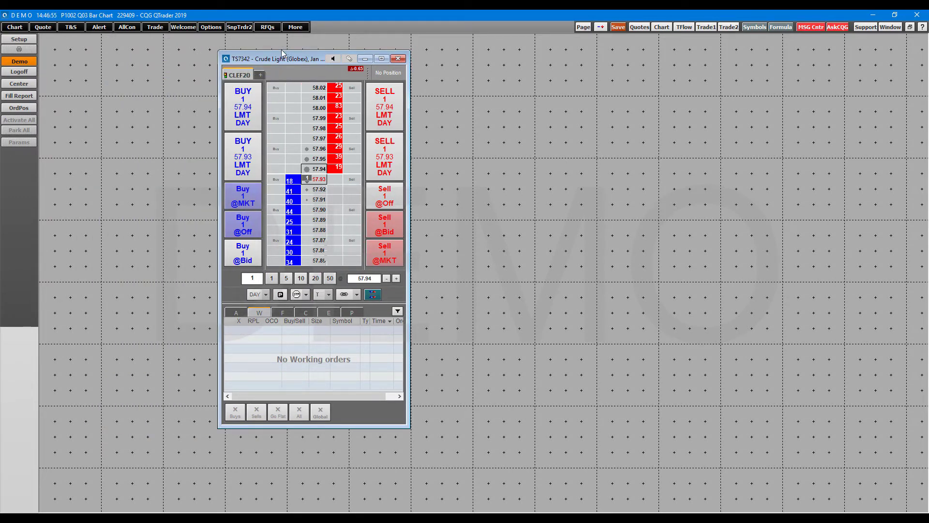
{"action": "left_click", "coordinate": [317, 189]}
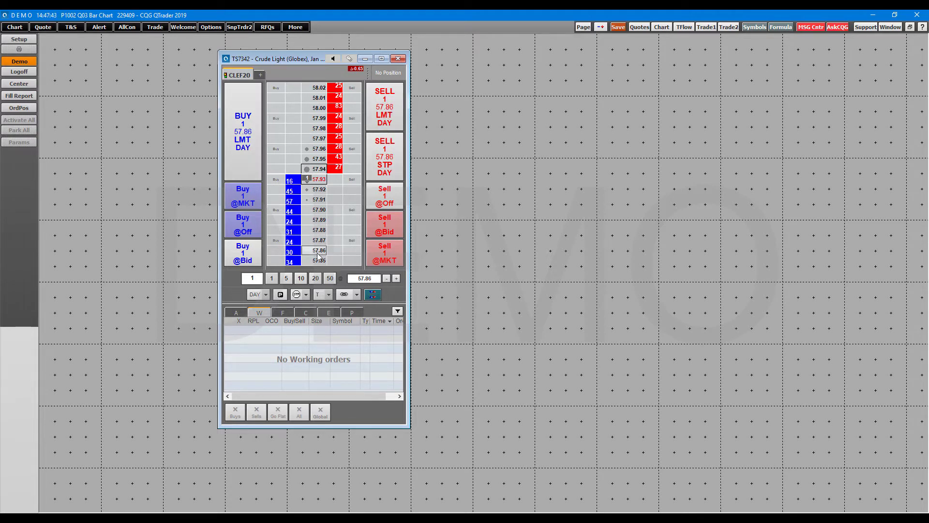
Raise the Order Ticket's price tick by tick to 57.89
{"action": "scroll", "coordinate": [320, 252], "scroll_direction": "down", "scroll_amount": 6}
{"action": "scroll", "coordinate": [323, 253], "scroll_direction": "down", "scroll_amount": 3}
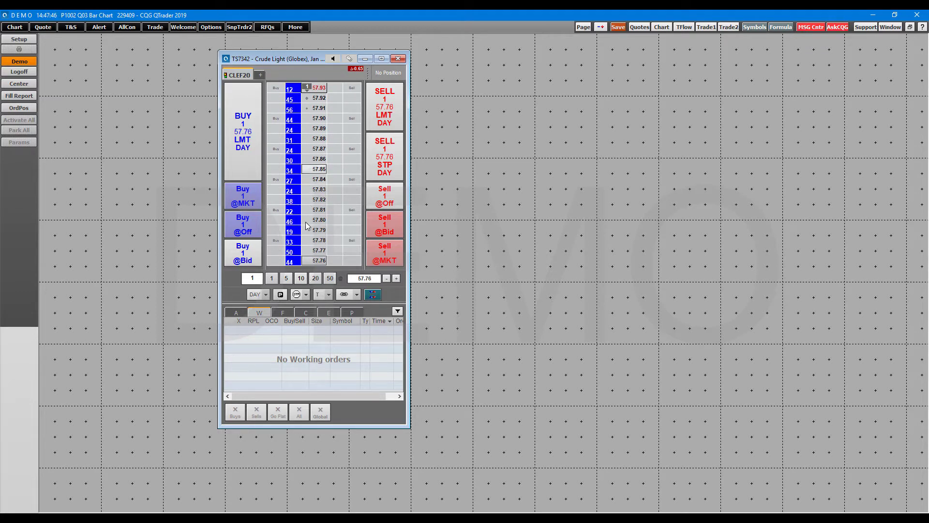
{"action": "scroll", "coordinate": [324, 155], "scroll_direction": "up", "scroll_amount": 1}
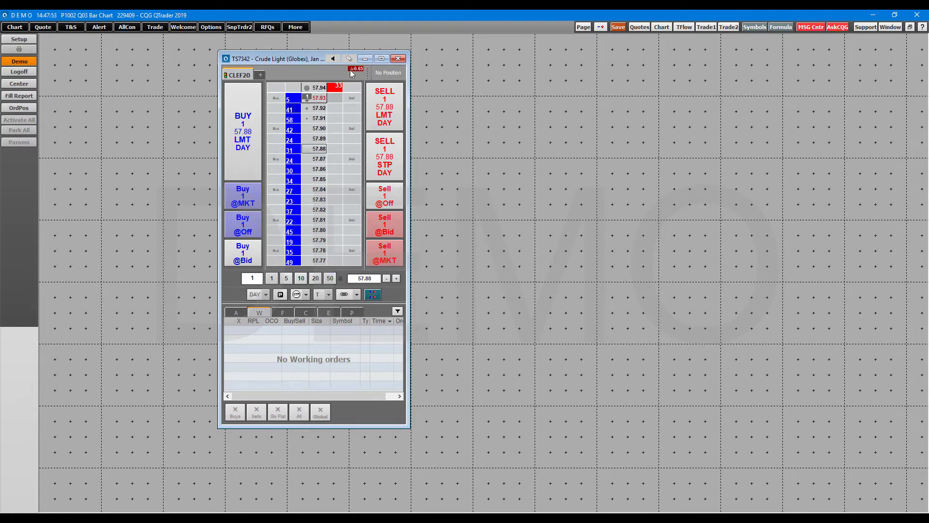
{"action": "double_click", "coordinate": [371, 279]}
{"action": "left_click", "coordinate": [394, 279]}
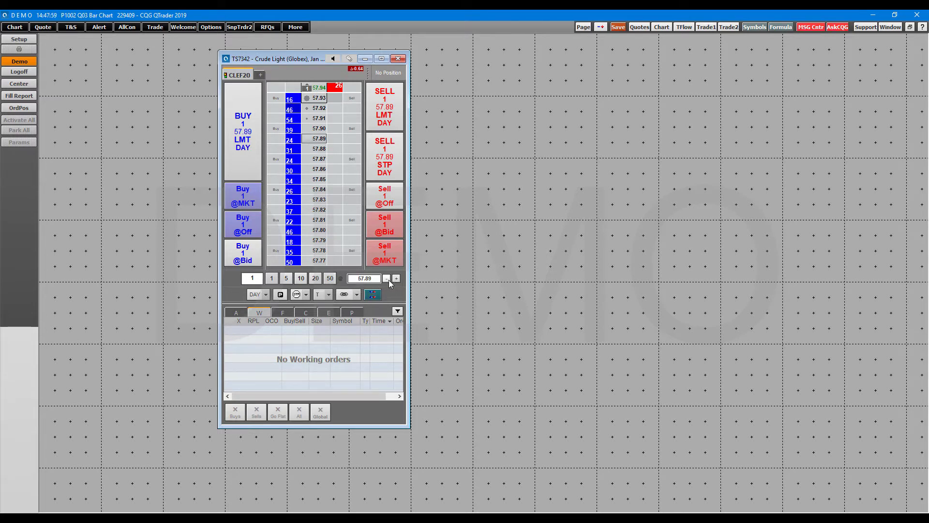
{"action": "left_click", "coordinate": [388, 280]}
{"action": "left_click", "coordinate": [396, 279]}
Review the DAY, STP, trailing and OCO choices unchanged, then recentre the ladder at 57.94
{"action": "left_click", "coordinate": [266, 295]}
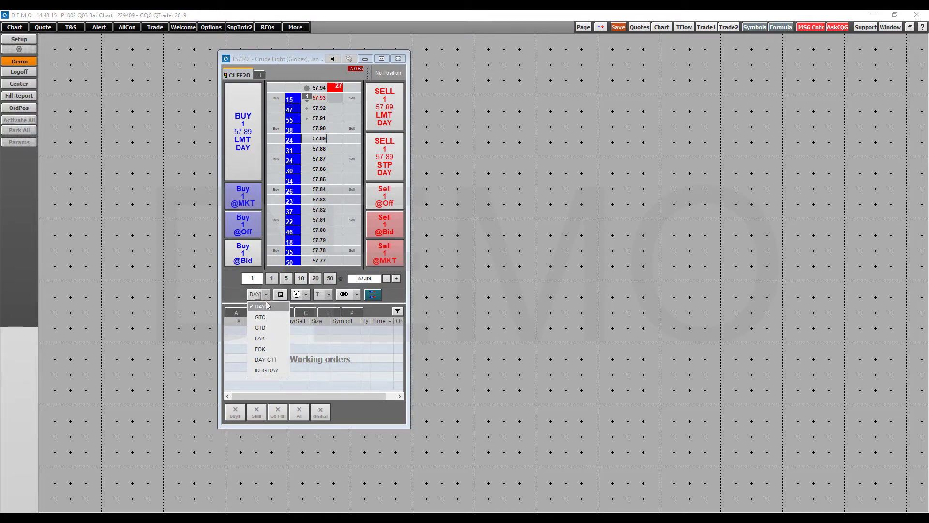
{"action": "left_click", "coordinate": [244, 300]}
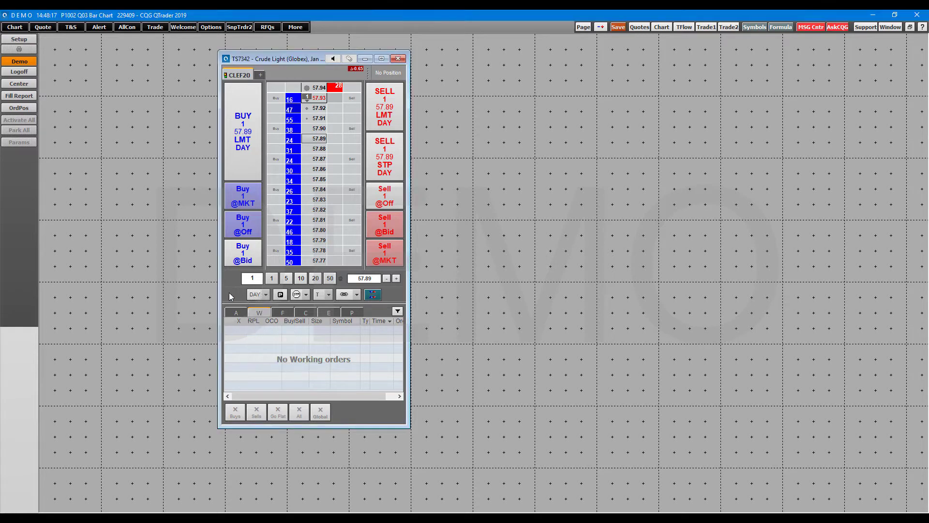
{"action": "left_click", "coordinate": [306, 295]}
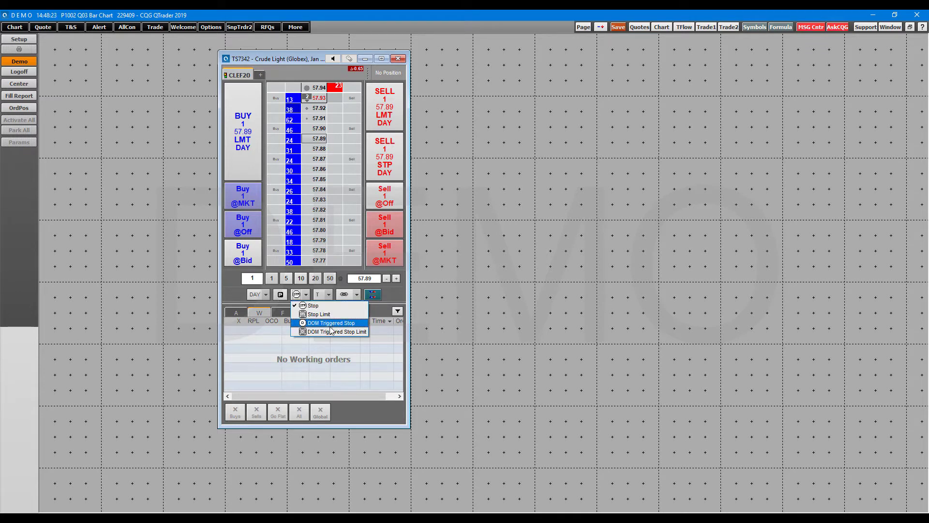
{"action": "left_click", "coordinate": [340, 278]}
{"action": "left_click", "coordinate": [329, 295]}
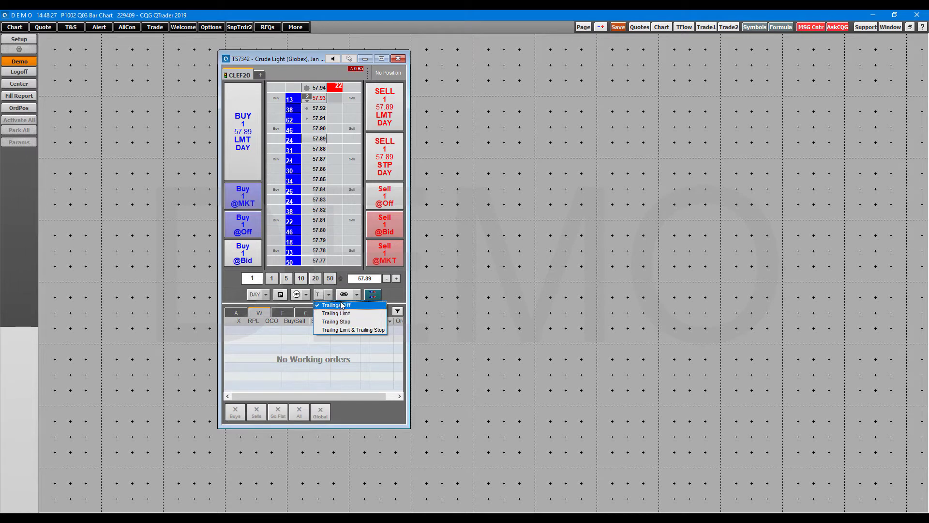
{"action": "left_click", "coordinate": [332, 294]}
{"action": "left_click", "coordinate": [359, 298]}
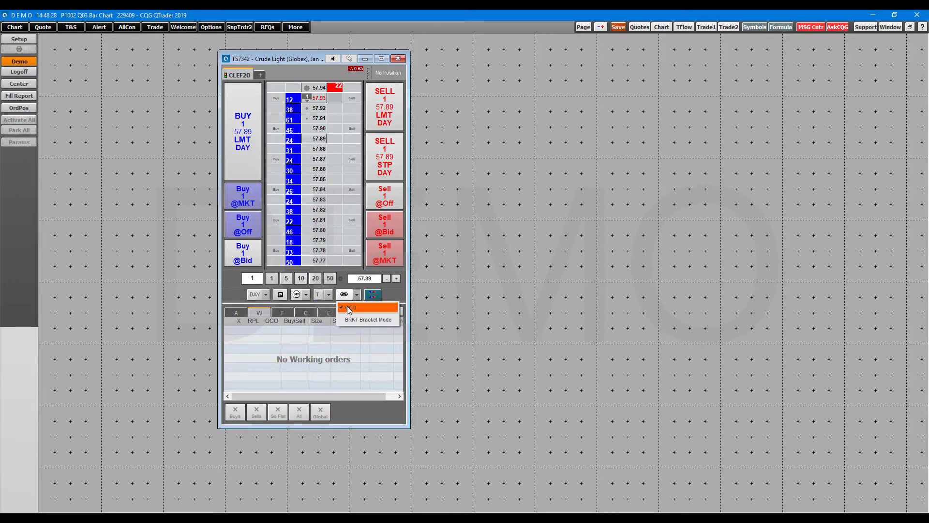
{"action": "left_click", "coordinate": [373, 295]}
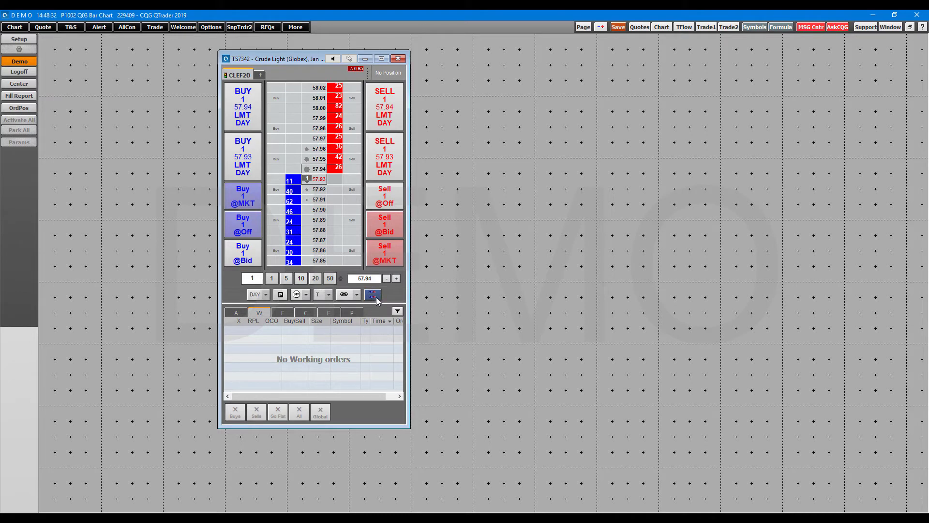
Browse the combined, working, filled, cancelled and parked order lists, ending on combined
{"action": "left_click", "coordinate": [239, 312]}
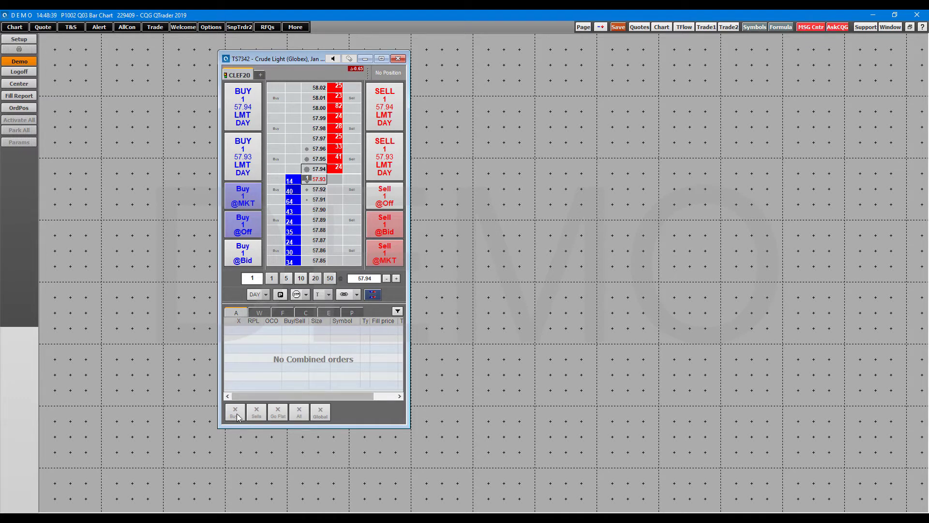
{"action": "left_click", "coordinate": [260, 313]}
{"action": "left_click", "coordinate": [282, 312]}
{"action": "left_click", "coordinate": [305, 313]}
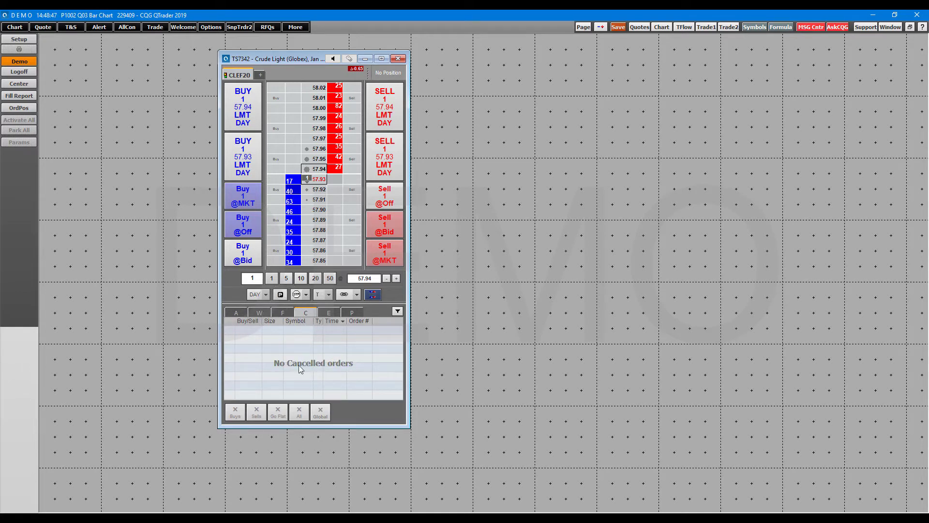
{"action": "left_click", "coordinate": [237, 313]}
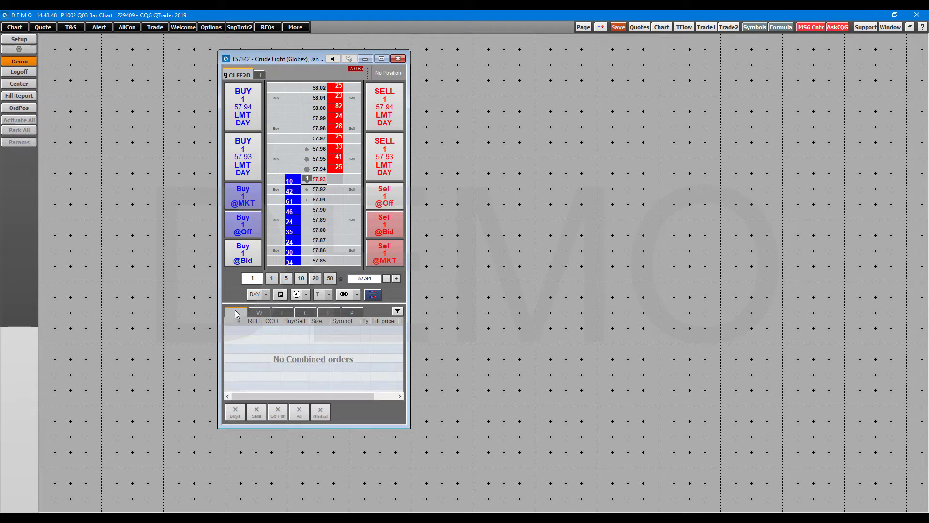
{"action": "left_click", "coordinate": [354, 313]}
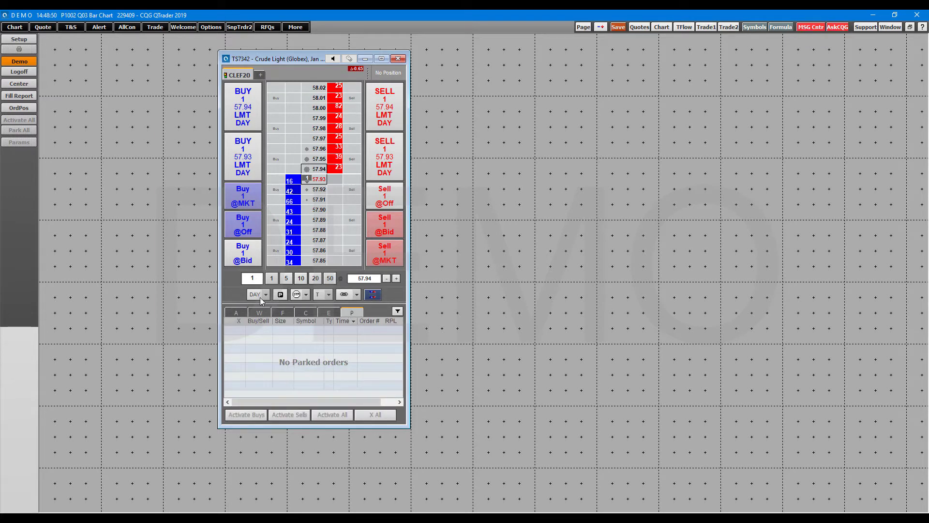
{"action": "left_click", "coordinate": [236, 313]}
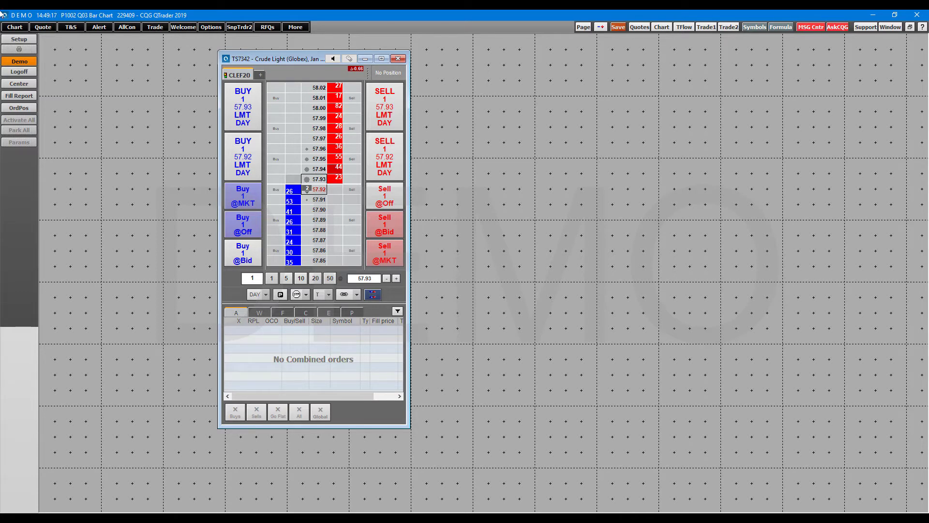
Close the Order Ticket and add an EPZ19 Split DOMTrader centred on screen
{"action": "left_click", "coordinate": [397, 59]}
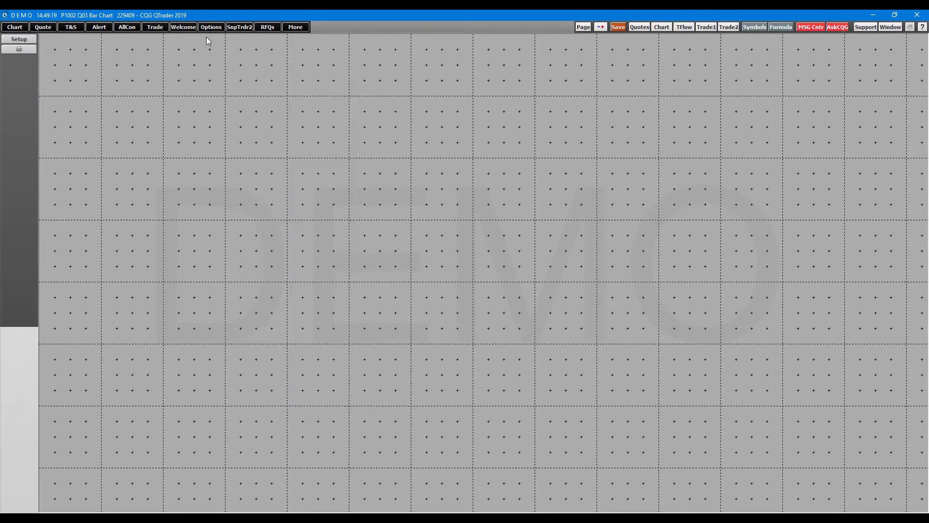
{"action": "left_click", "coordinate": [154, 28]}
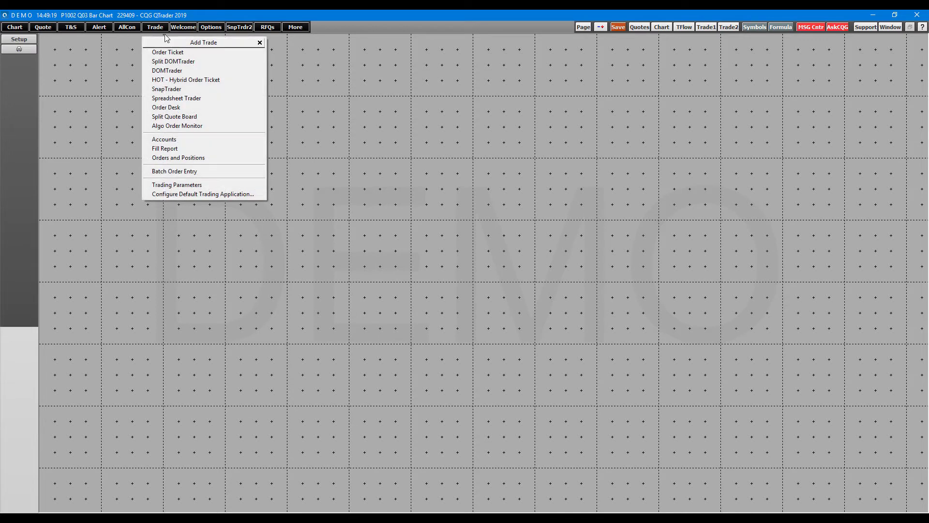
{"action": "left_click", "coordinate": [172, 60]}
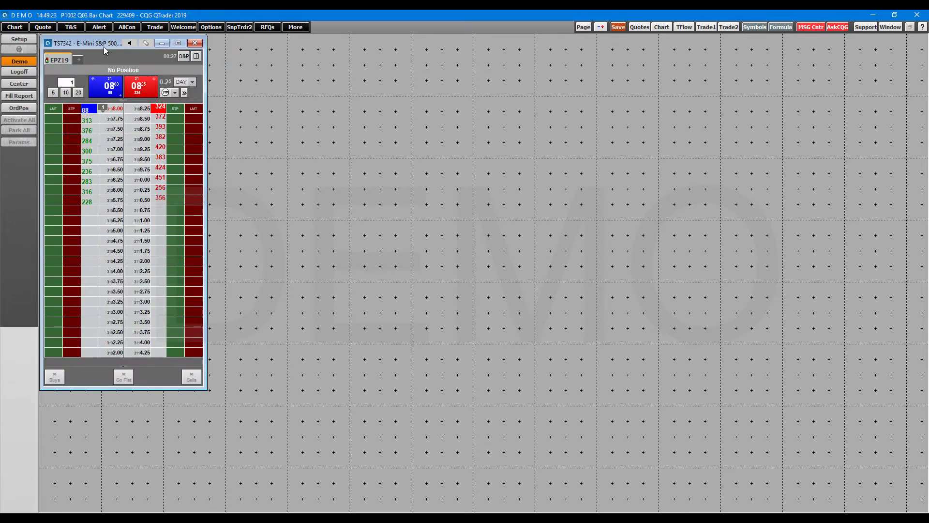
{"action": "left_click_drag", "start_coordinate": [107, 45], "coordinate": [309, 85]}
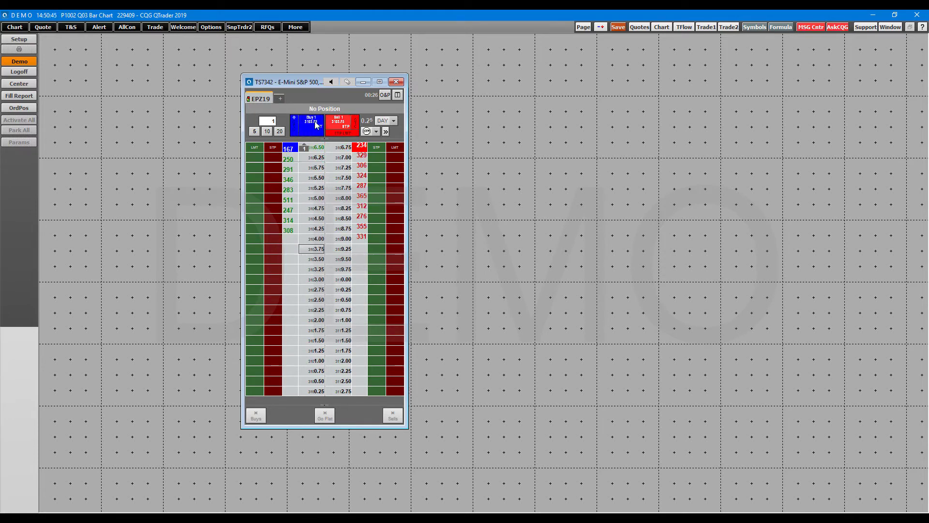
Inspect the EPZ19 DOMTrader's stop types, extra options and DAY durations without changing them
{"action": "left_click", "coordinate": [376, 131]}
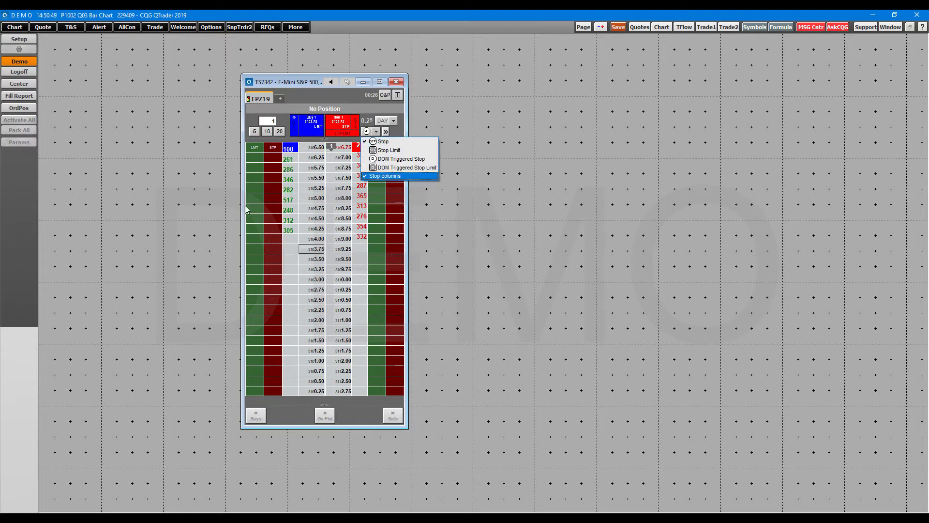
{"action": "left_click", "coordinate": [383, 141]}
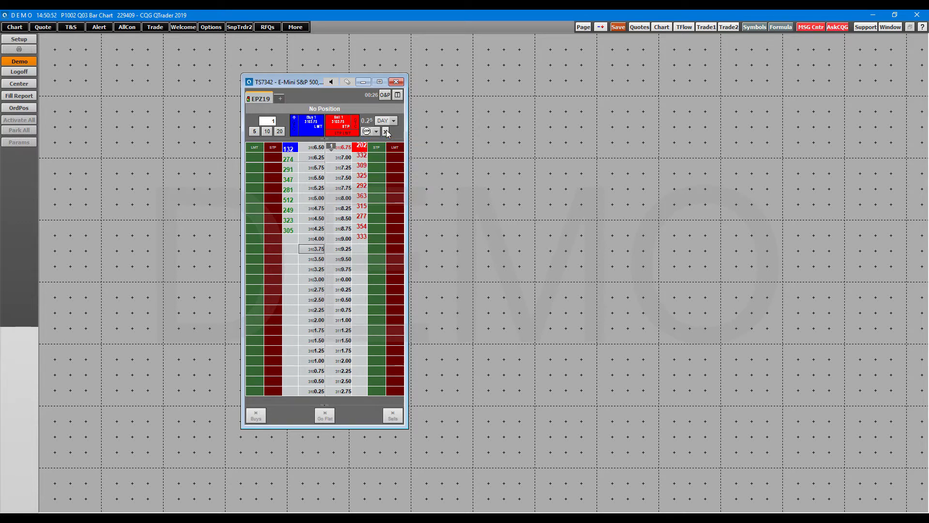
{"action": "left_click", "coordinate": [386, 131]}
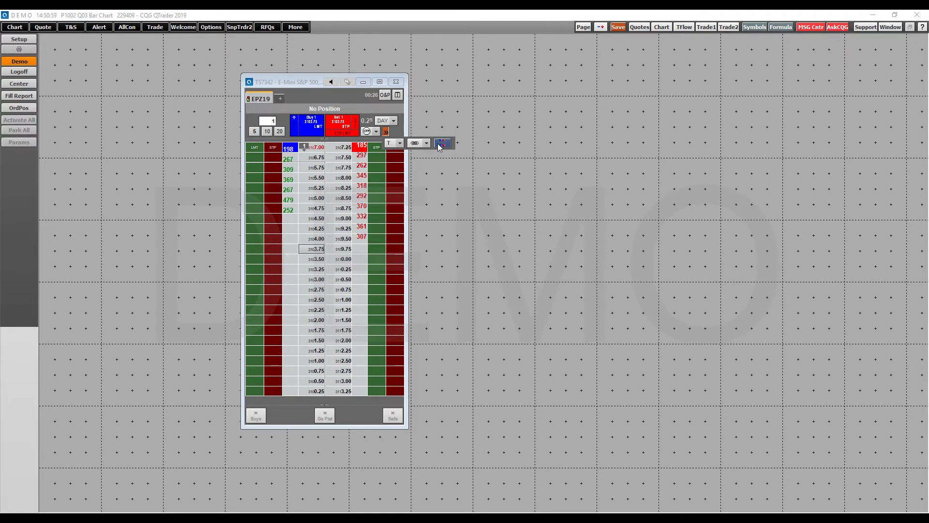
{"action": "left_click", "coordinate": [393, 120]}
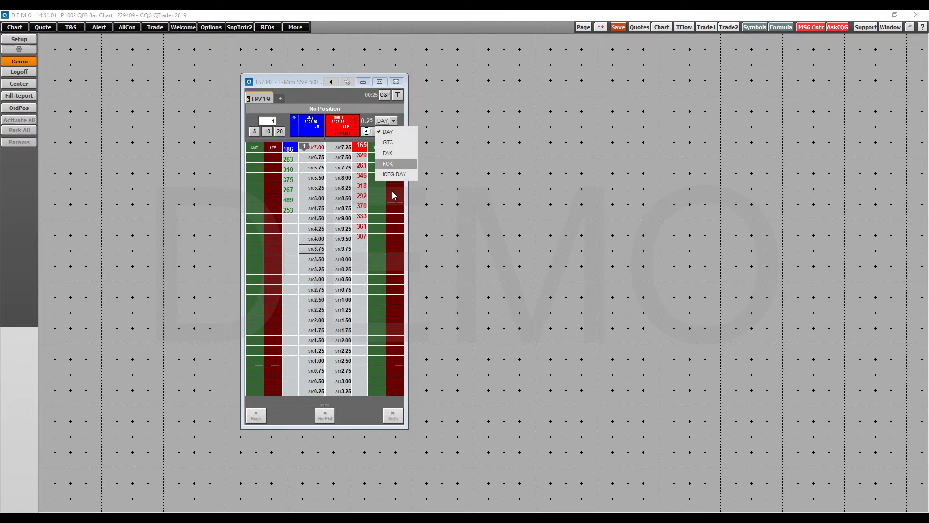
{"action": "left_click", "coordinate": [362, 106]}
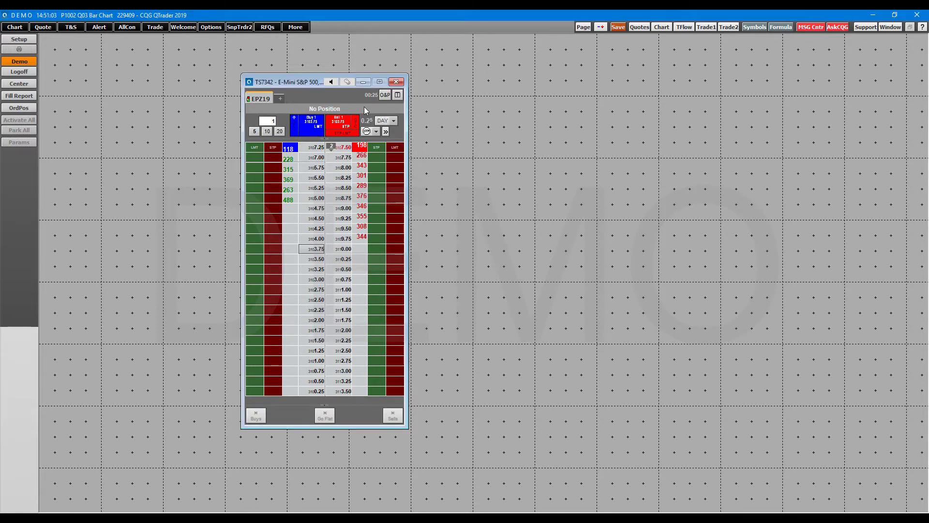
Close the Split DOMTrader, open a centred CLEF20 DOMTrader, and place then cancel a 57.95 buy
{"action": "left_click", "coordinate": [396, 82]}
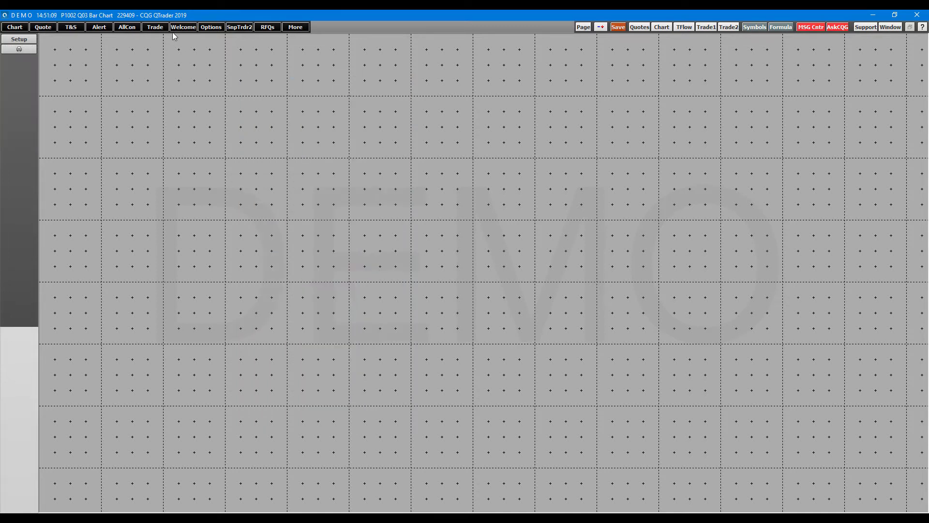
{"action": "left_click", "coordinate": [152, 27]}
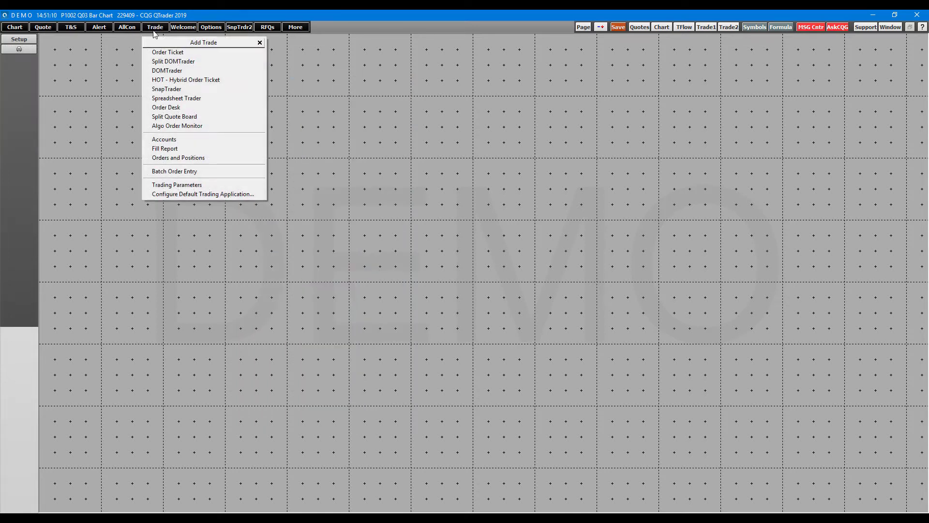
{"action": "left_click", "coordinate": [176, 73]}
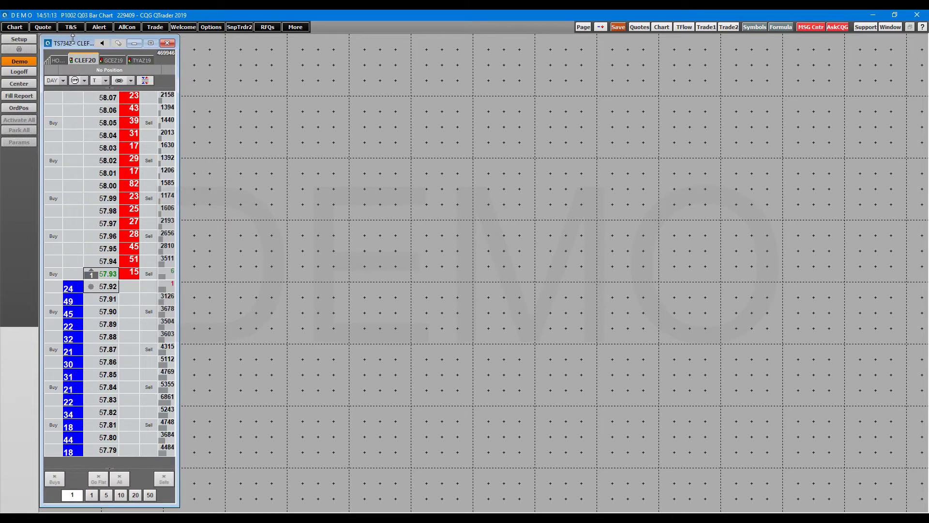
{"action": "left_click_drag", "start_coordinate": [70, 44], "coordinate": [259, 44]}
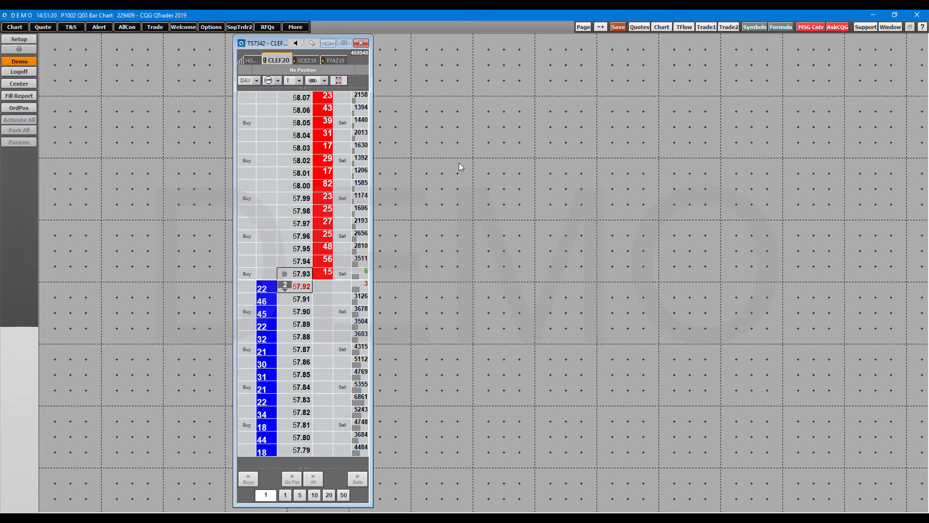
{"action": "left_click", "coordinate": [254, 251]}
{"action": "left_click_drag", "start_coordinate": [254, 251], "coordinate": [288, 96]}
Place a 58.06 sell order and review the DAY, trailing and OCO choices, keeping OCO
{"action": "left_click", "coordinate": [329, 114]}
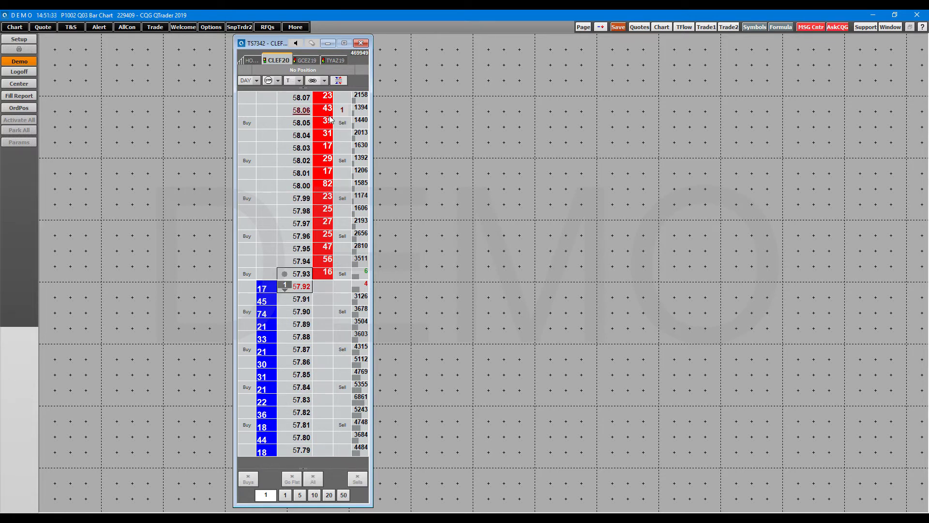
{"action": "left_click", "coordinate": [255, 83]}
{"action": "left_click", "coordinate": [280, 83]}
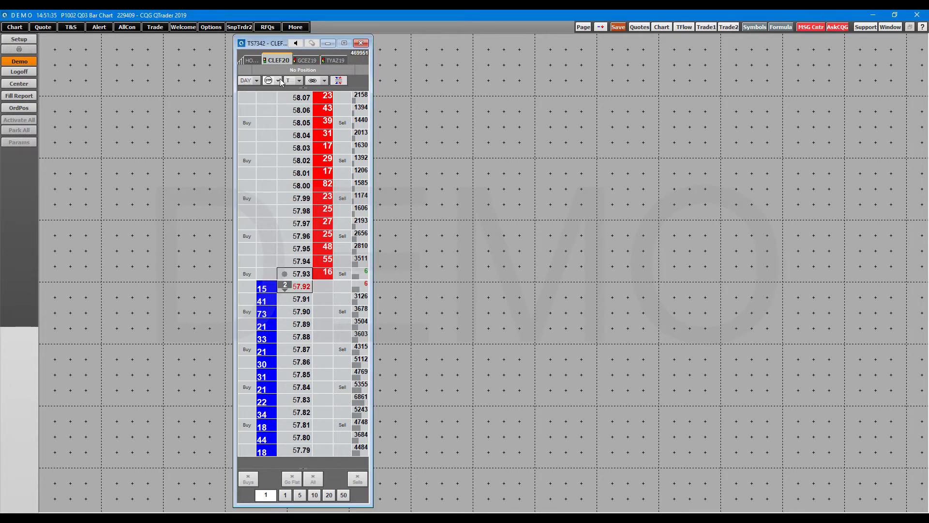
{"action": "left_click", "coordinate": [300, 81]}
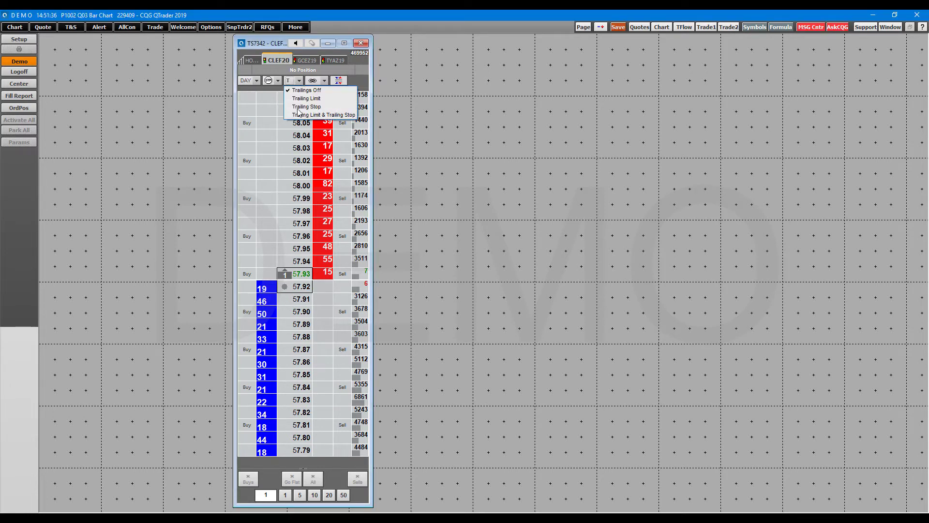
{"action": "left_click", "coordinate": [324, 81]}
{"action": "left_click", "coordinate": [324, 81]}
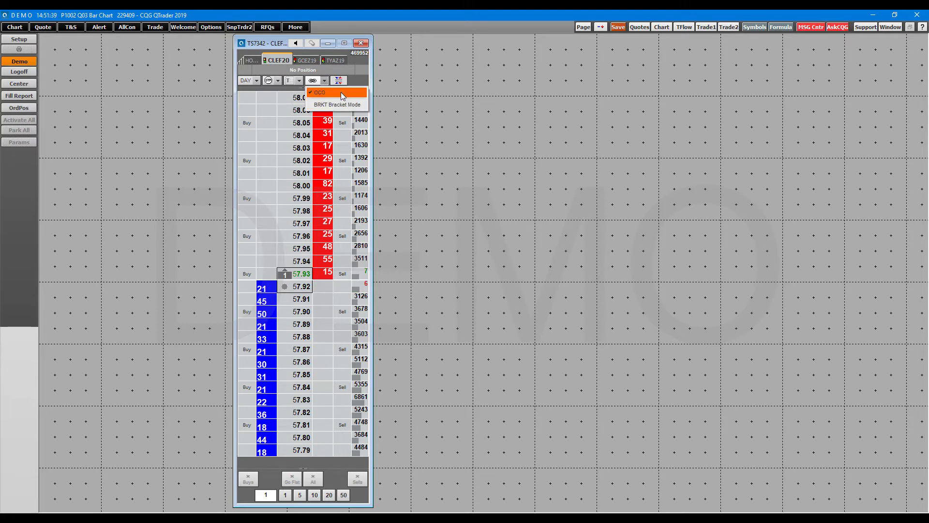
{"action": "left_click", "coordinate": [340, 92]}
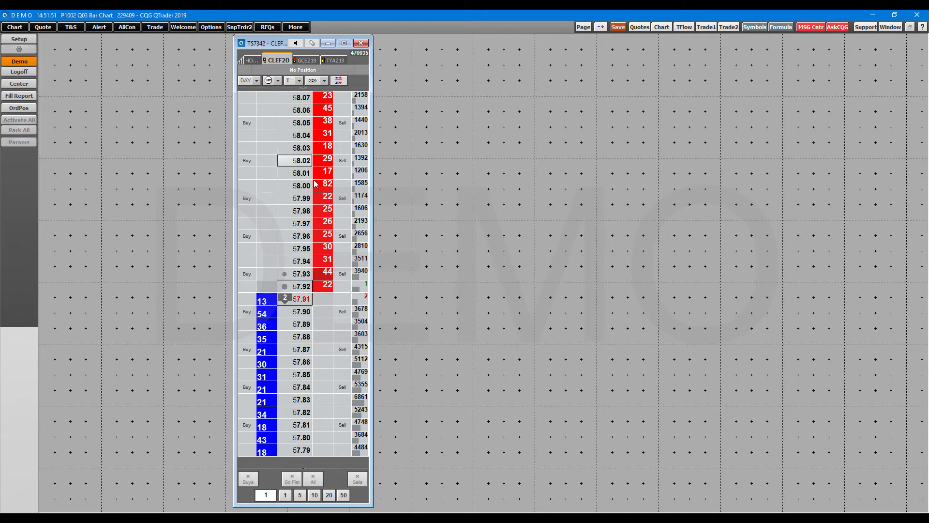
Shift the ladder right, place a 58.02 buy, then close the CLEF20 DOMTrader
{"action": "left_click_drag", "start_coordinate": [276, 44], "coordinate": [366, 43]}
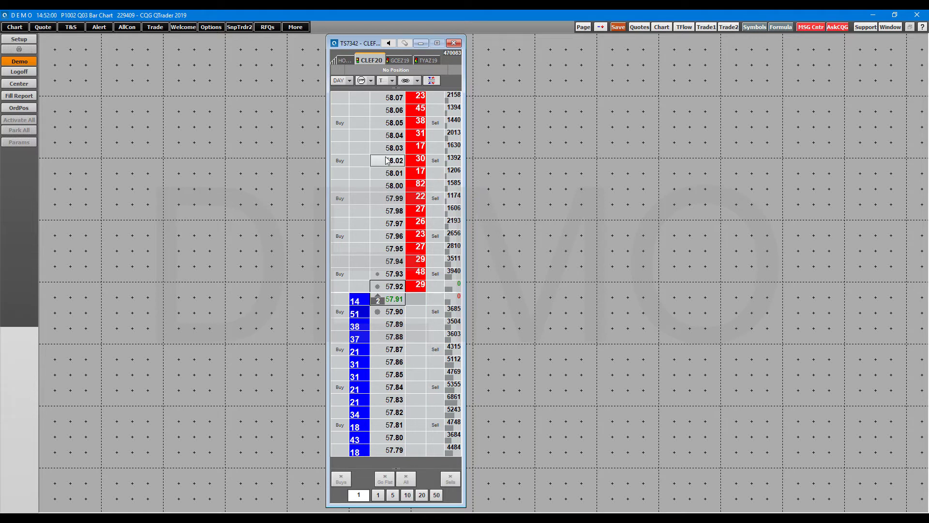
{"action": "left_click", "coordinate": [366, 159]}
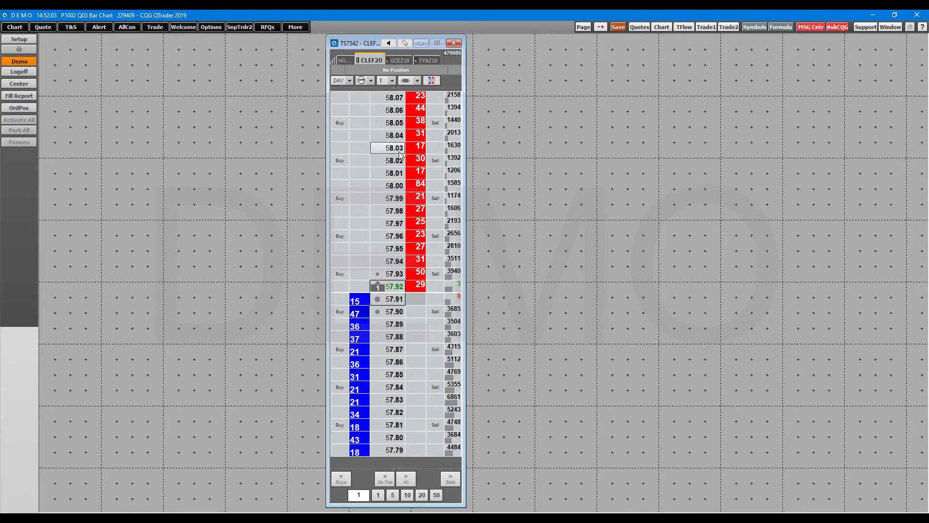
{"action": "left_click", "coordinate": [453, 43]}
{"action": "left_click", "coordinate": [158, 27]}
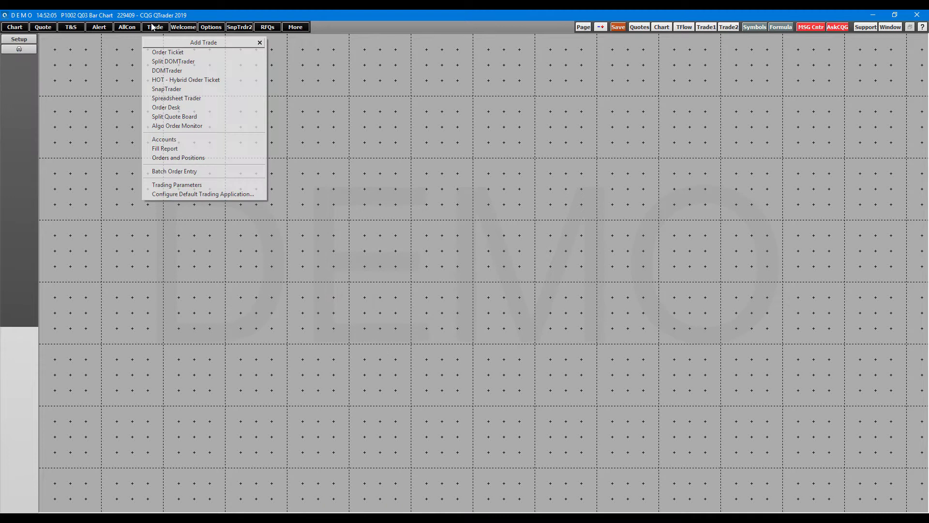
Open an EPZ19 Hybrid Order Ticket, move it to centre, and enlarge it from the bottom-right corner
{"action": "left_click", "coordinate": [179, 81]}
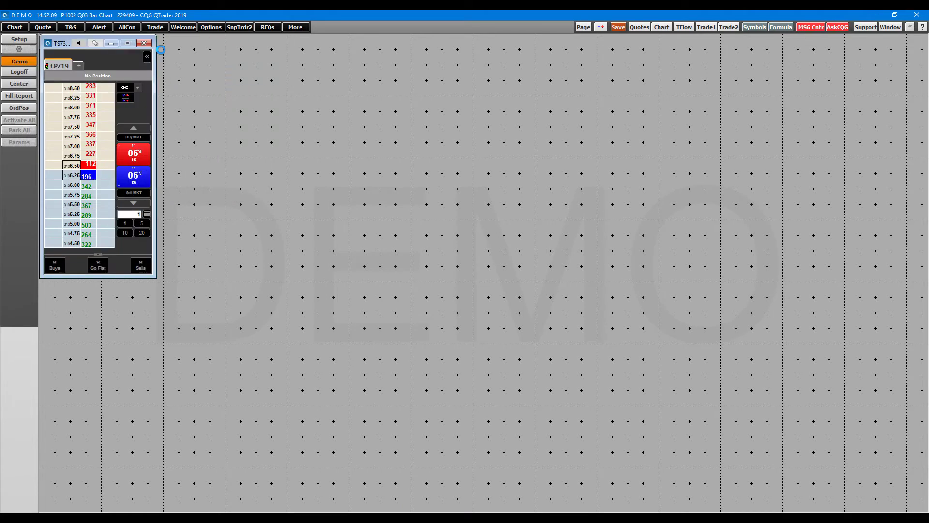
{"action": "left_click_drag", "start_coordinate": [57, 49], "coordinate": [242, 79]}
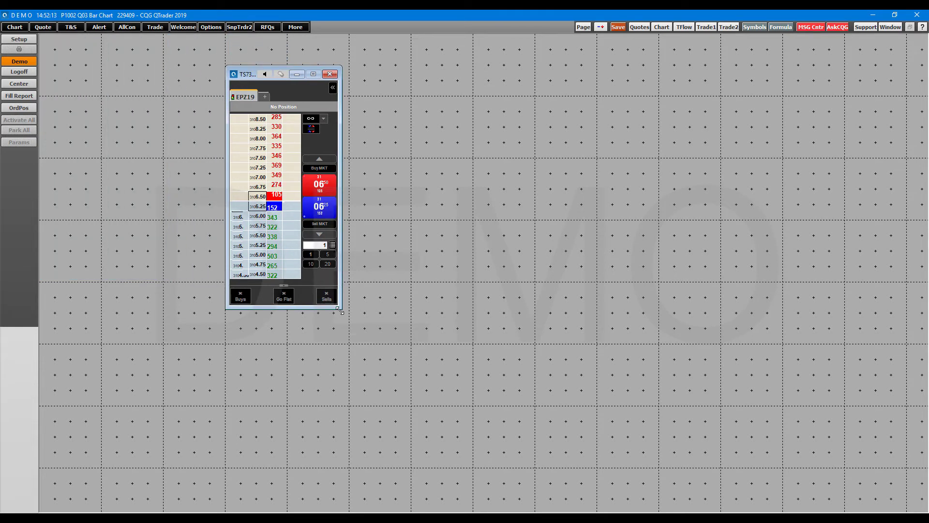
{"action": "left_click_drag", "start_coordinate": [338, 306], "coordinate": [464, 445]}
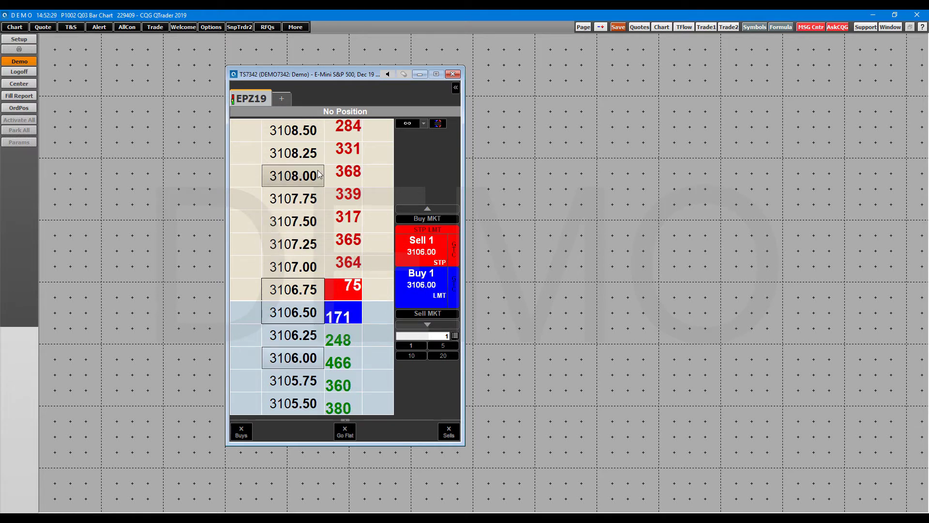
Price the EPZ19 ticket at 3108.50 and make the Buy a GTC stop order
{"action": "scroll", "coordinate": [310, 155], "scroll_direction": "up", "scroll_amount": 1}
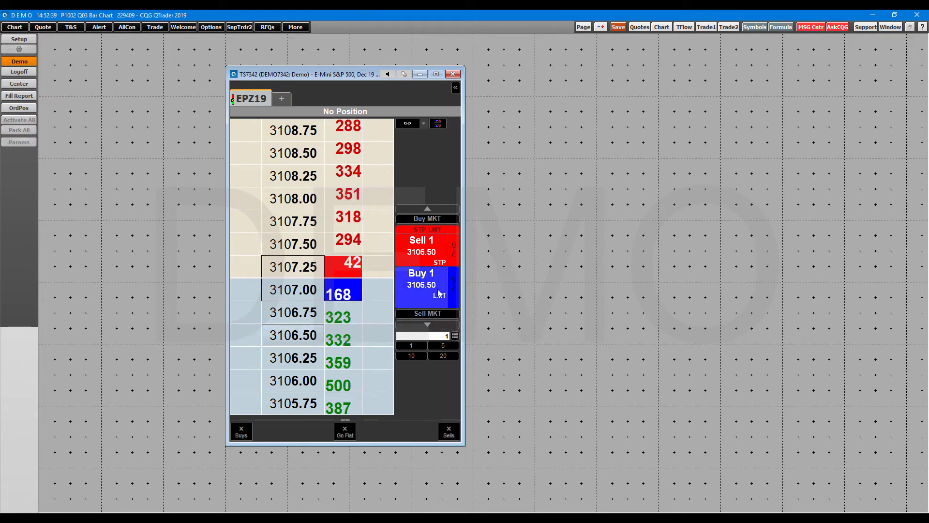
{"action": "left_click", "coordinate": [298, 163]}
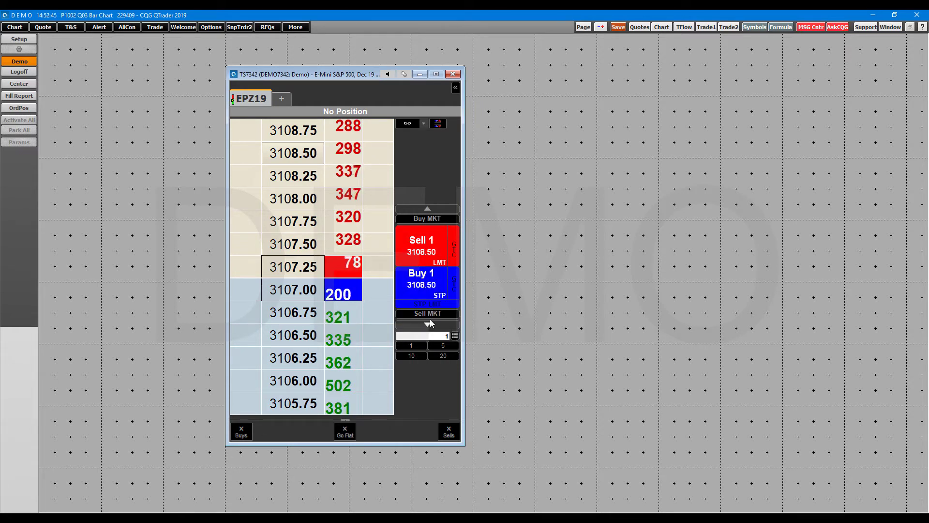
{"action": "left_click", "coordinate": [443, 304]}
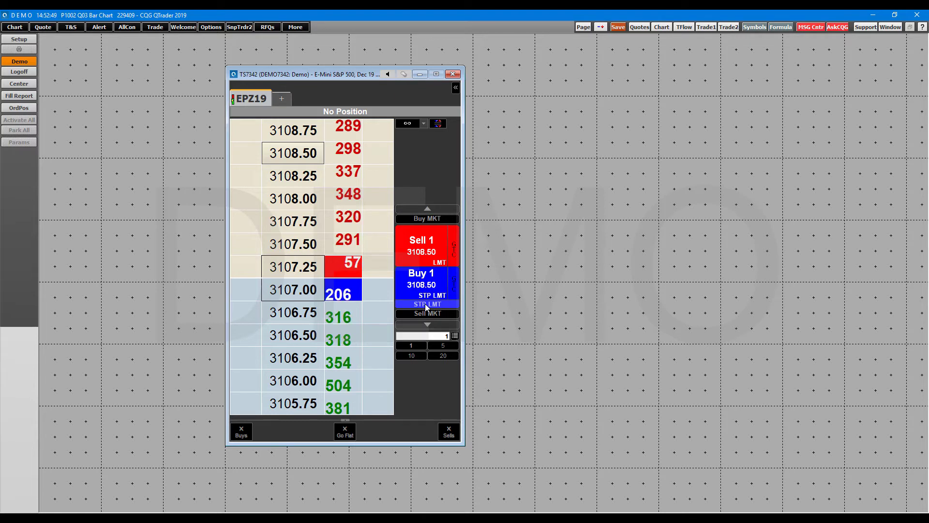
{"action": "left_click", "coordinate": [425, 304]}
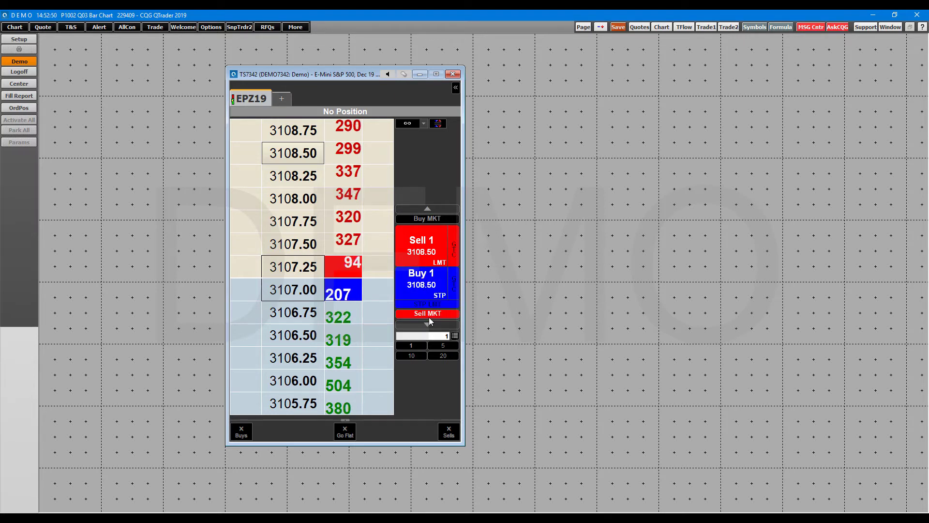
{"action": "left_click", "coordinate": [452, 285]}
Submit the buy stop but cancel its confirmation, then lengthen the ladder by one row
{"action": "left_click", "coordinate": [448, 285]}
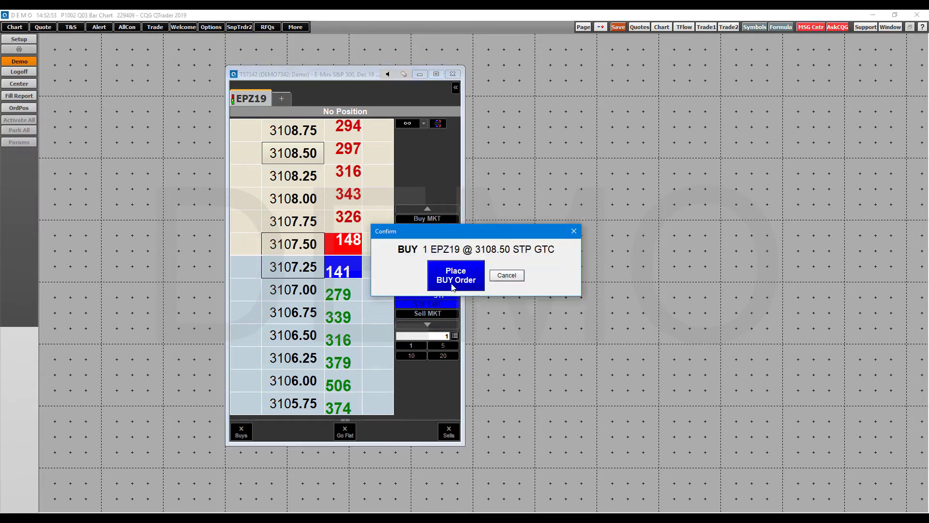
{"action": "left_click", "coordinate": [579, 231]}
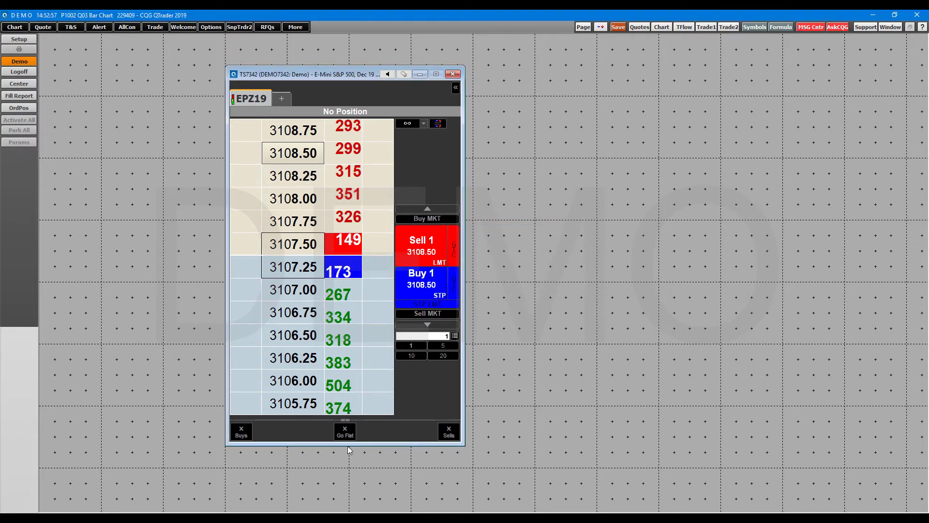
{"action": "left_click_drag", "start_coordinate": [348, 445], "coordinate": [347, 486]}
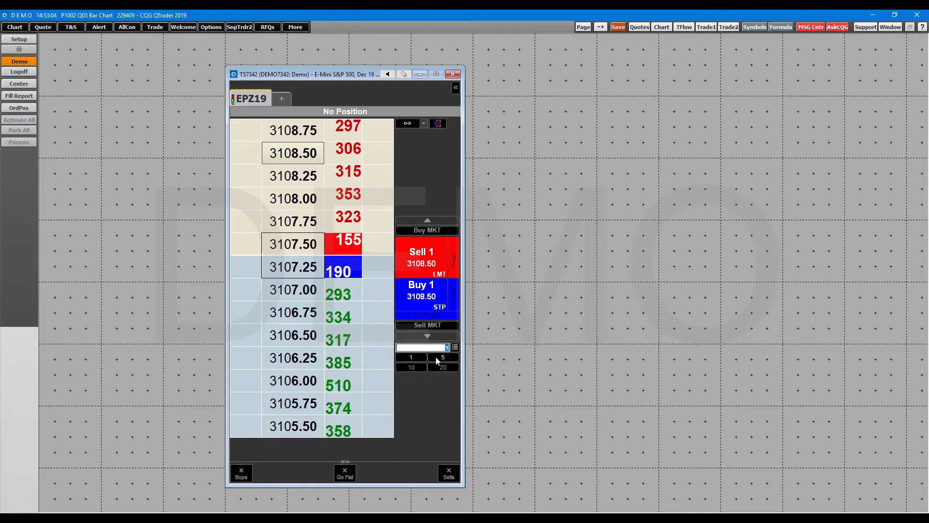
Switch the EPZ19 ticket to big bid/ask prices and collapse the order panel, leaving only the ladder
{"action": "left_click", "coordinate": [424, 123]}
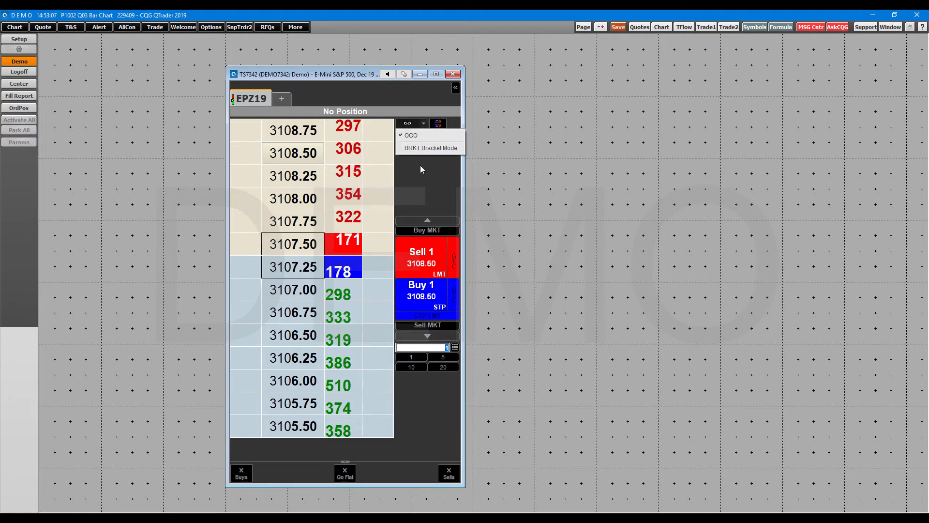
{"action": "left_click", "coordinate": [425, 179]}
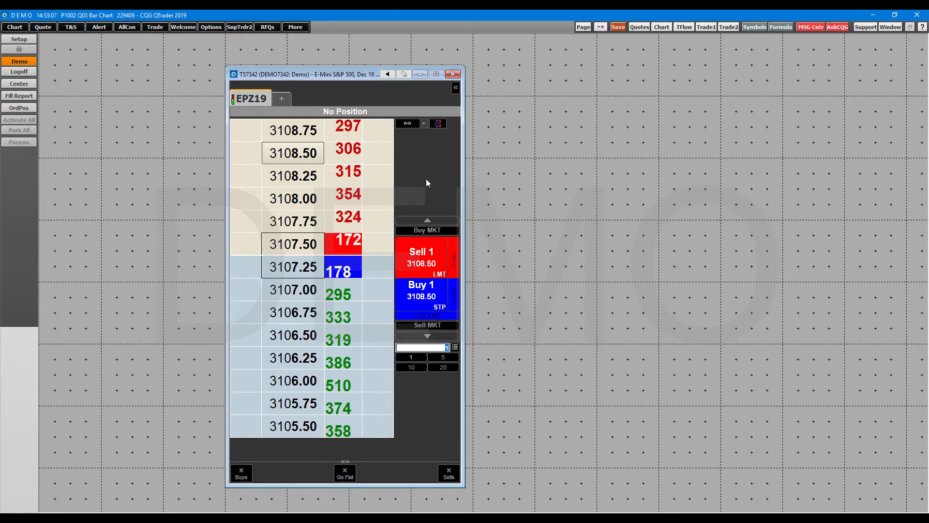
{"action": "left_click", "coordinate": [438, 124]}
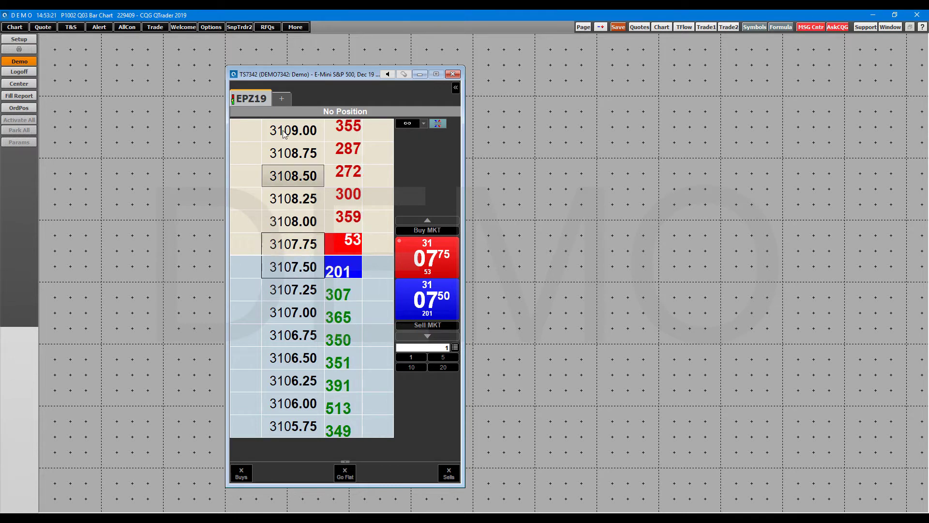
{"action": "left_click", "coordinate": [455, 88]}
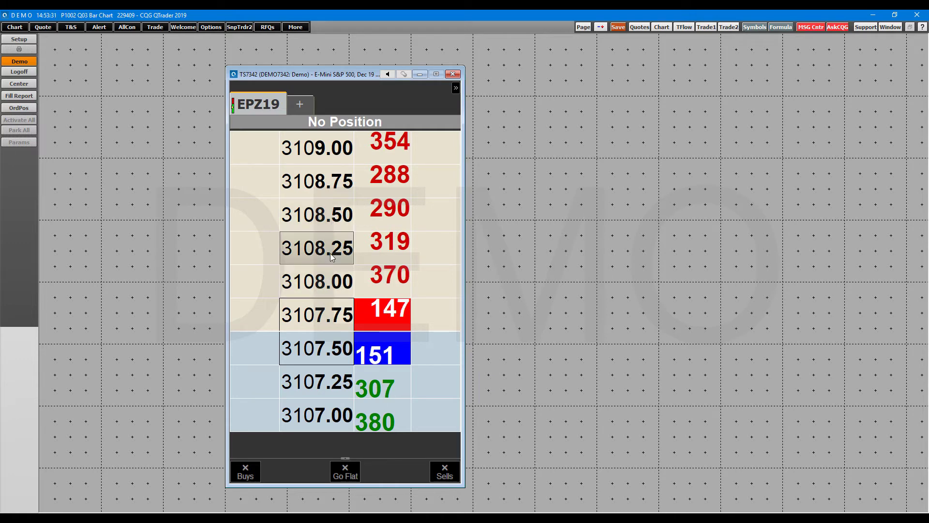
Close the order ticket, open a Gold SnapTrader chart, and switch it to classic SnapTrader buy/sell display
{"action": "left_click", "coordinate": [454, 73]}
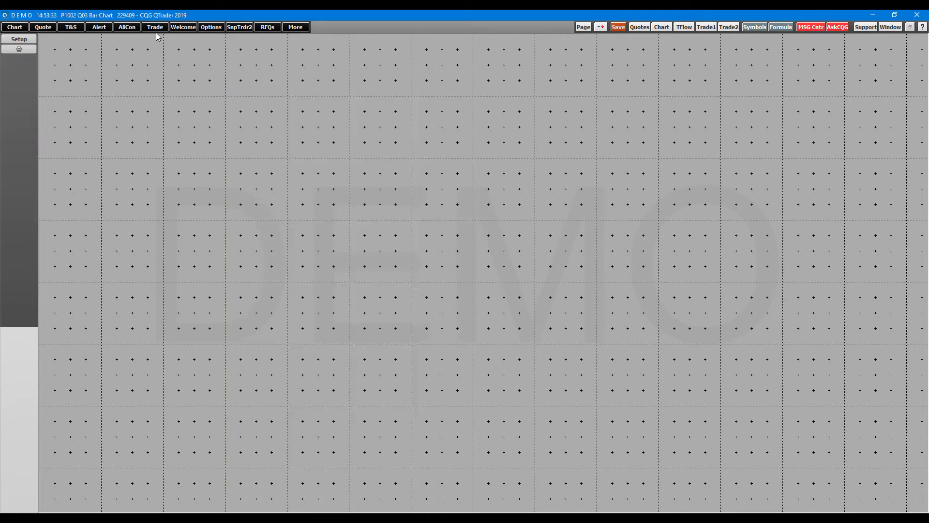
{"action": "left_click", "coordinate": [153, 29]}
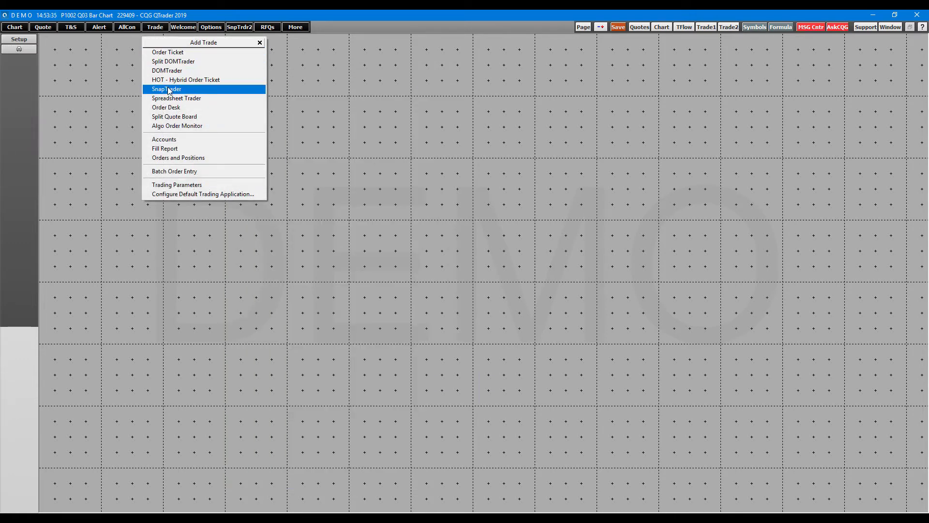
{"action": "left_click", "coordinate": [168, 90]}
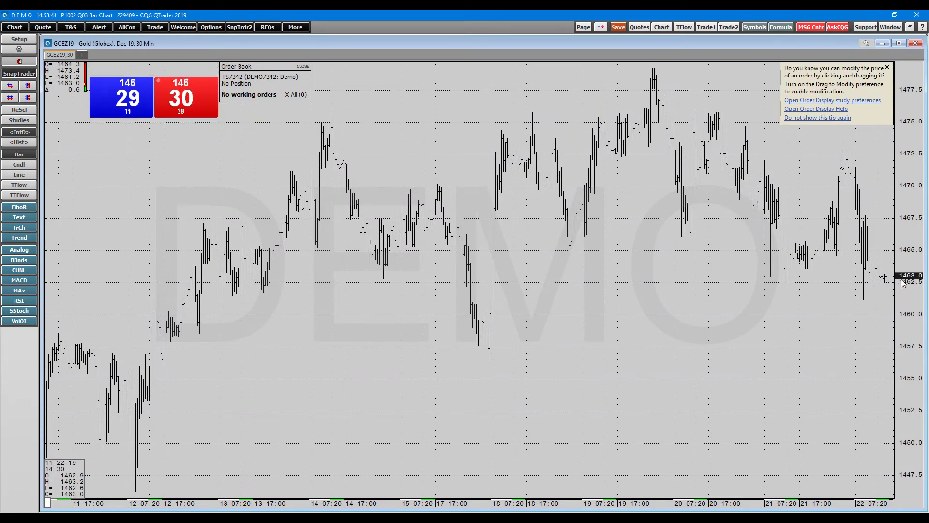
{"action": "right_click", "coordinate": [812, 275]}
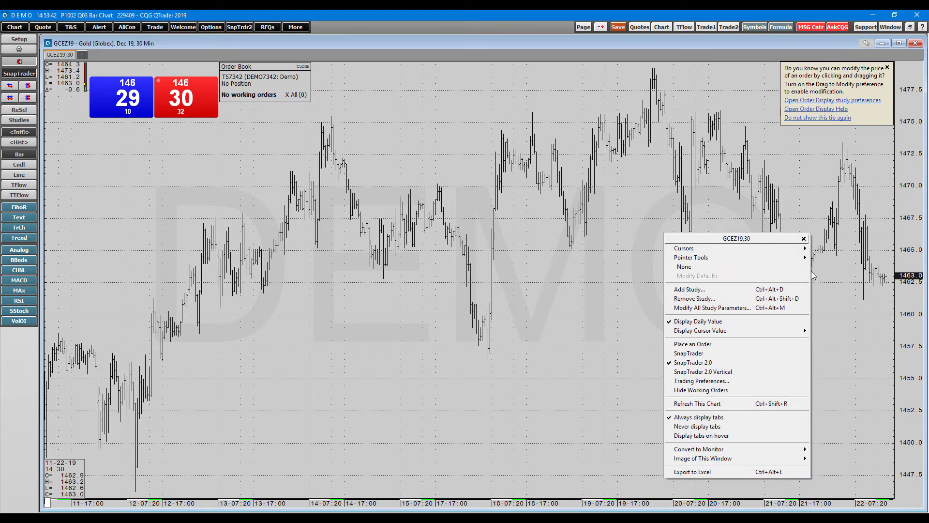
{"action": "left_click", "coordinate": [827, 297]}
{"action": "right_click", "coordinate": [740, 314]}
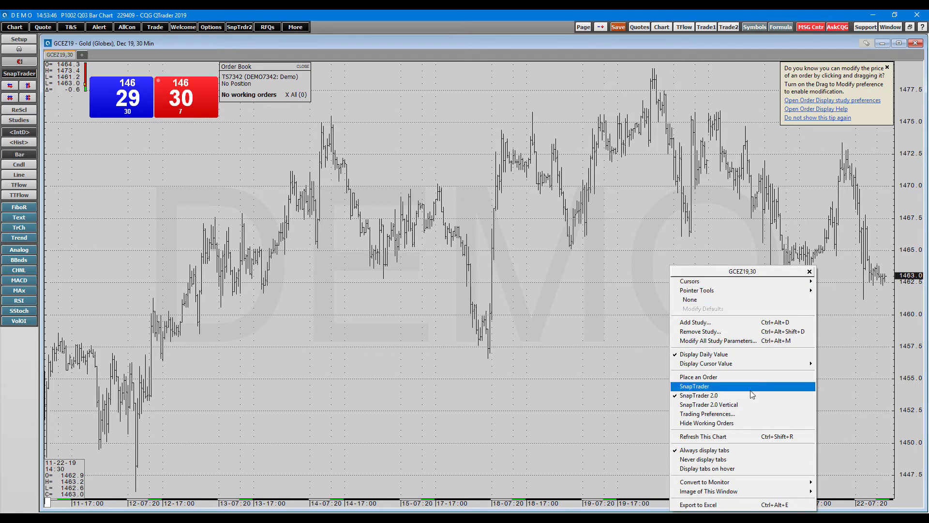
{"action": "left_click", "coordinate": [706, 386]}
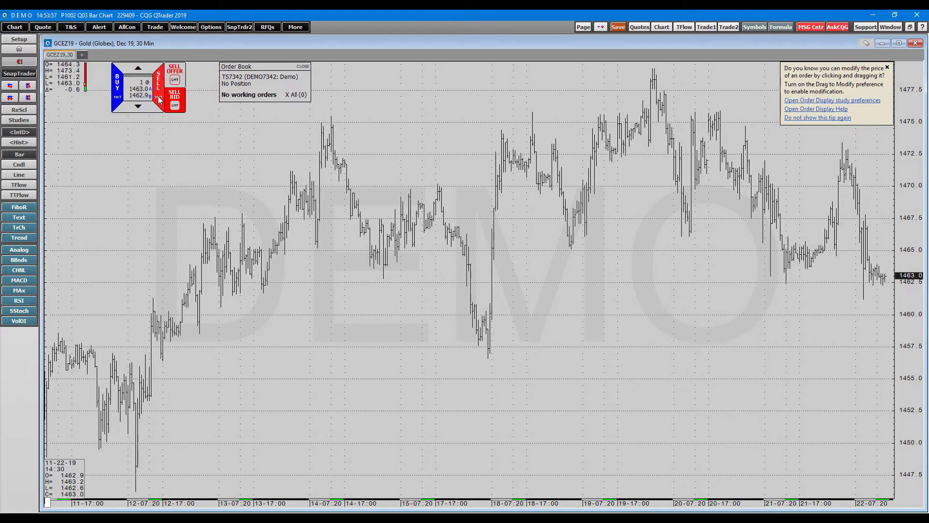
Change the chart's order widget to SnapTrader 2.0 Vertical, then to horizontal SnapTrader 2.0
{"action": "right_click", "coordinate": [161, 149]}
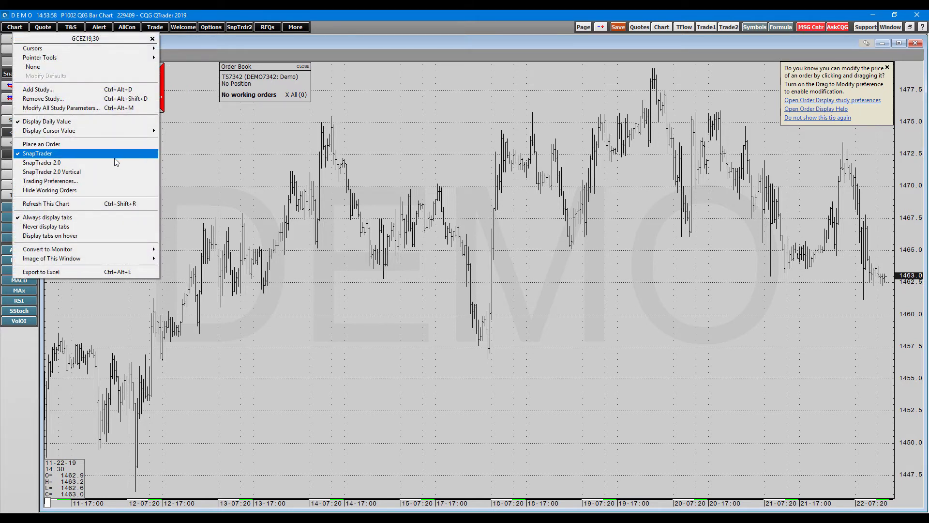
{"action": "left_click", "coordinate": [85, 172]}
{"action": "mouse_move", "coordinate": [168, 77]}
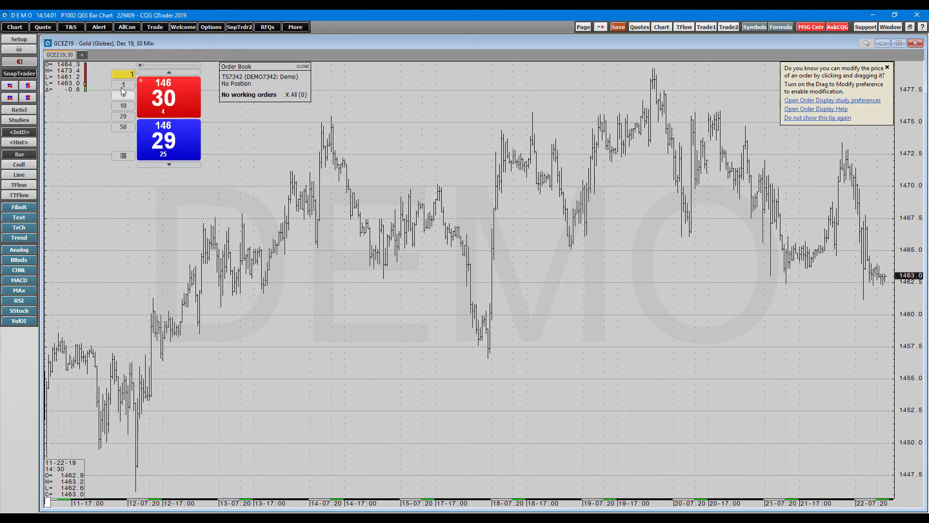
{"action": "right_click", "coordinate": [149, 172]}
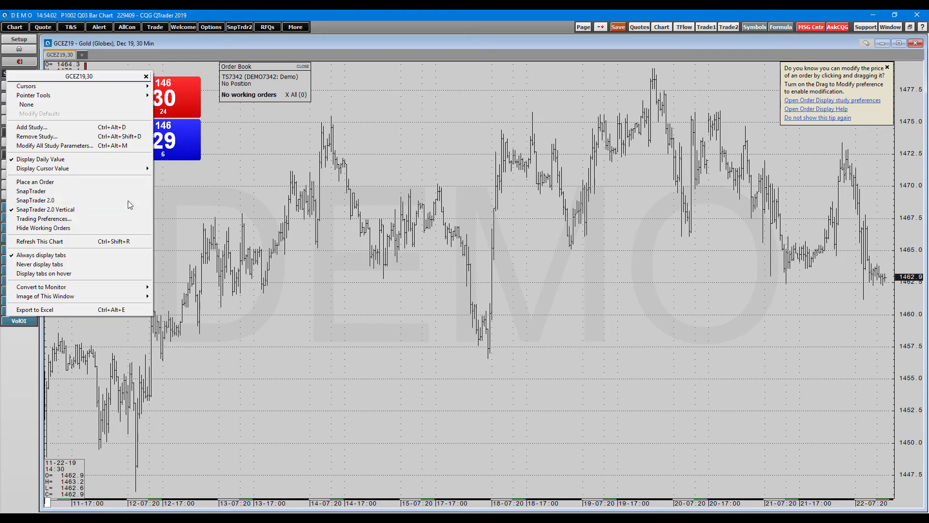
{"action": "left_click", "coordinate": [83, 206]}
{"action": "right_click", "coordinate": [81, 203]}
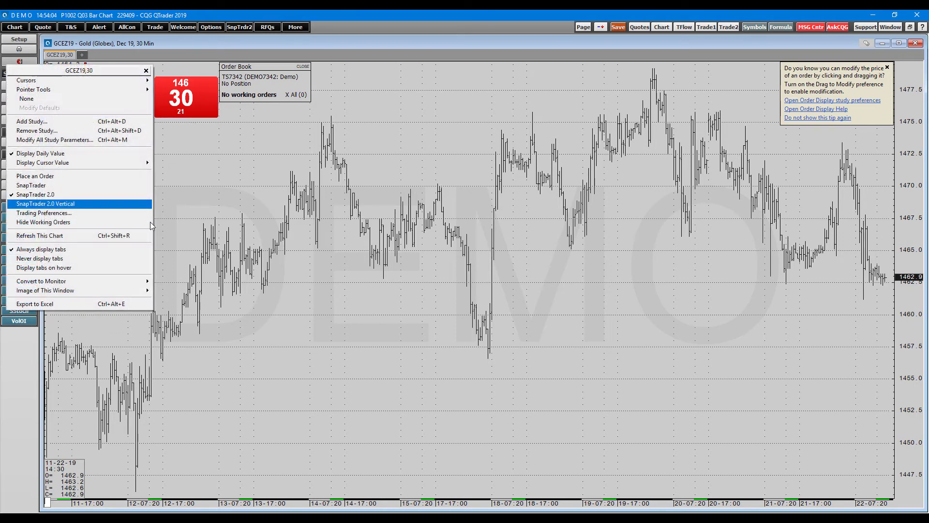
{"action": "left_click", "coordinate": [84, 176]}
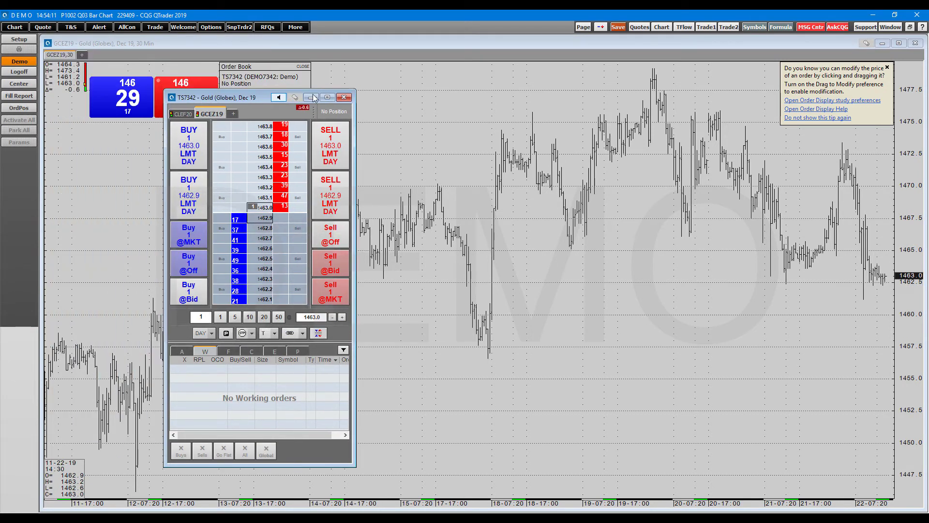
{"action": "left_click", "coordinate": [342, 99]}
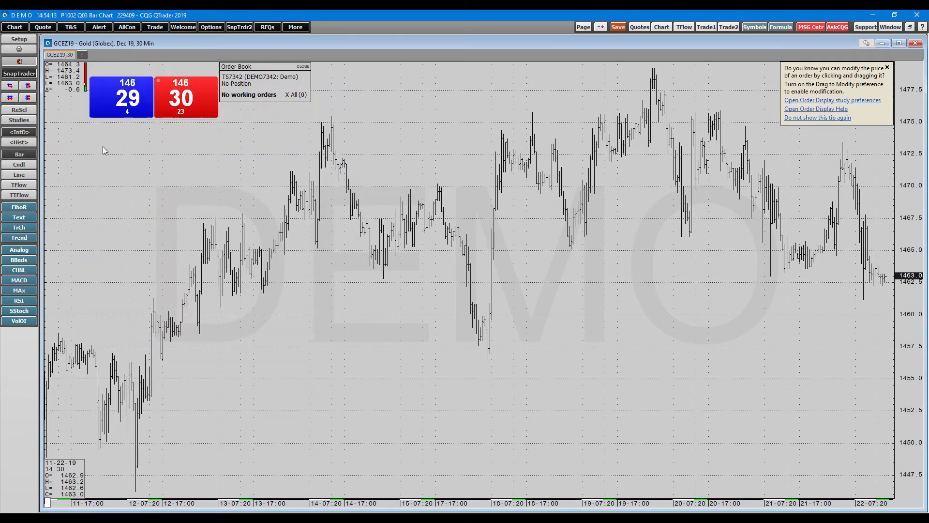
{"action": "mouse_move", "coordinate": [185, 101]}
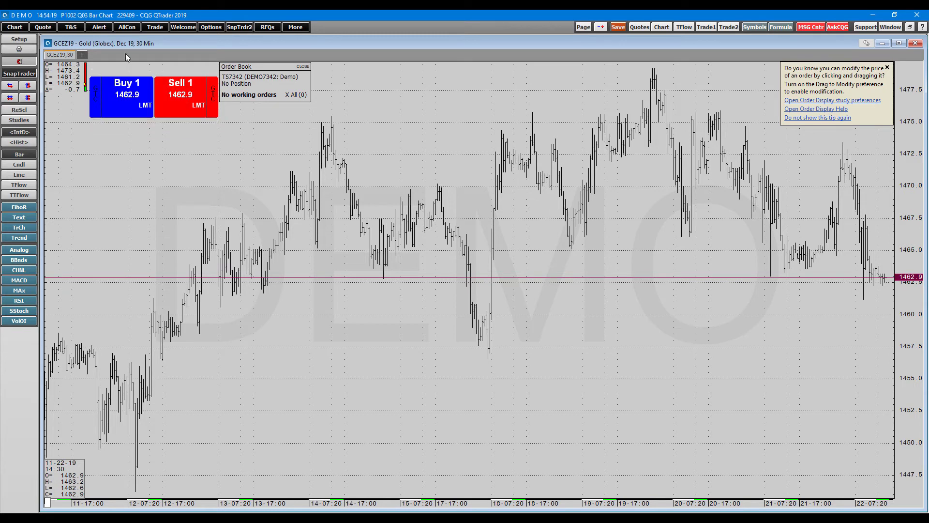
{"action": "mouse_move", "coordinate": [155, 118]}
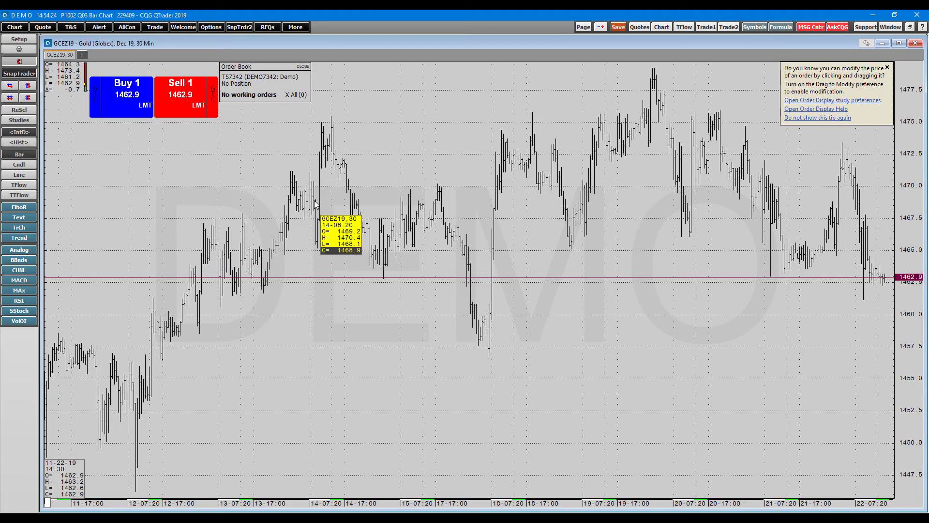
{"action": "right_click", "coordinate": [79, 236]}
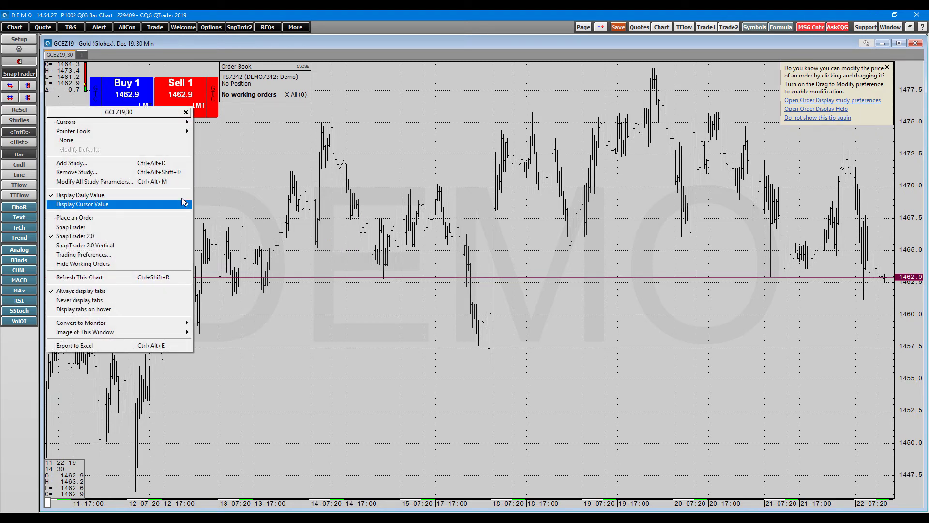
{"action": "left_click", "coordinate": [103, 219]}
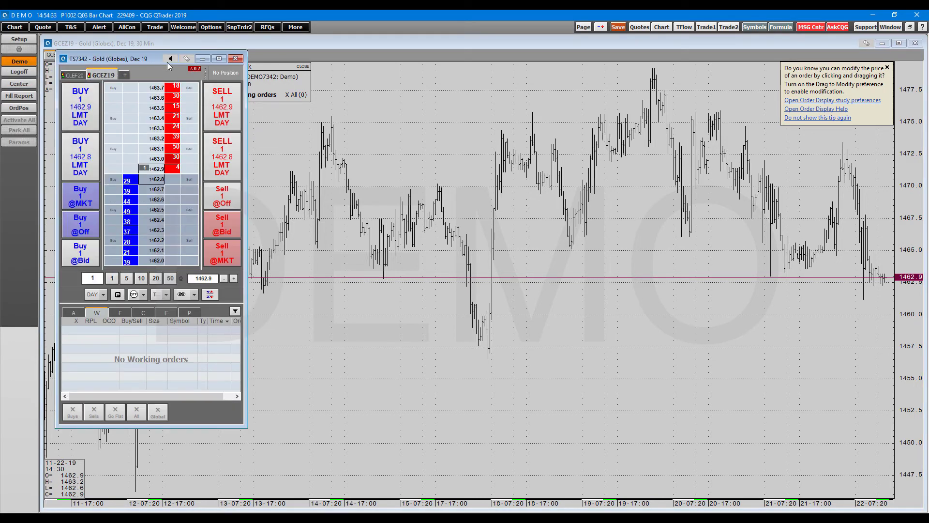
{"action": "left_click", "coordinate": [235, 58]}
{"action": "right_click", "coordinate": [205, 199]}
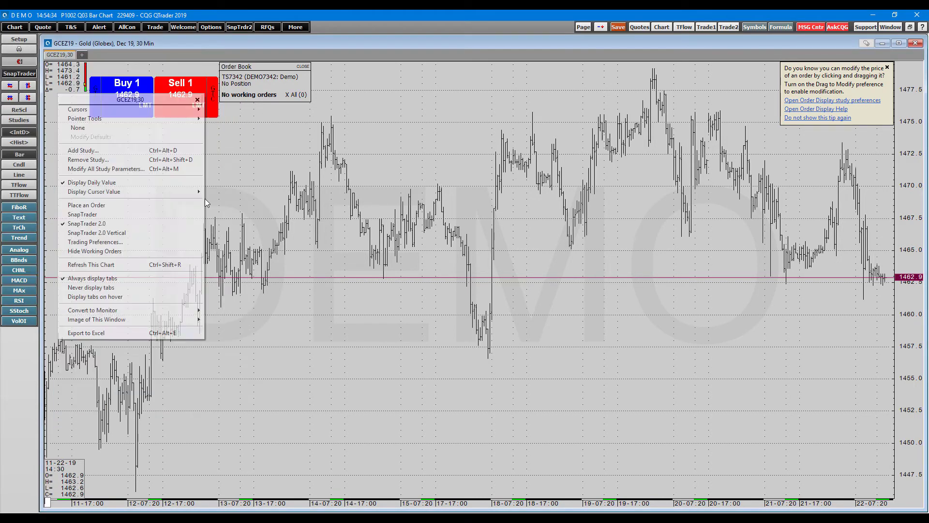
{"action": "left_click", "coordinate": [97, 242]}
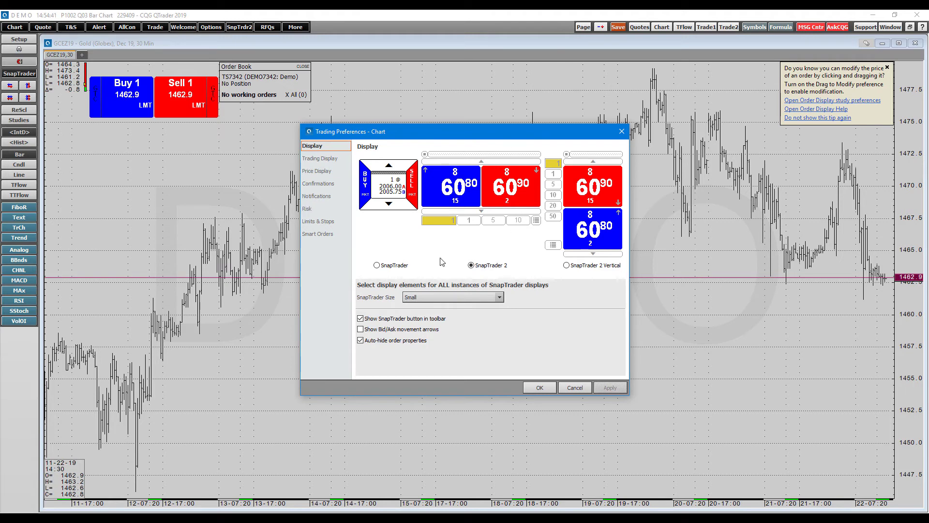
{"action": "left_click", "coordinate": [442, 298]}
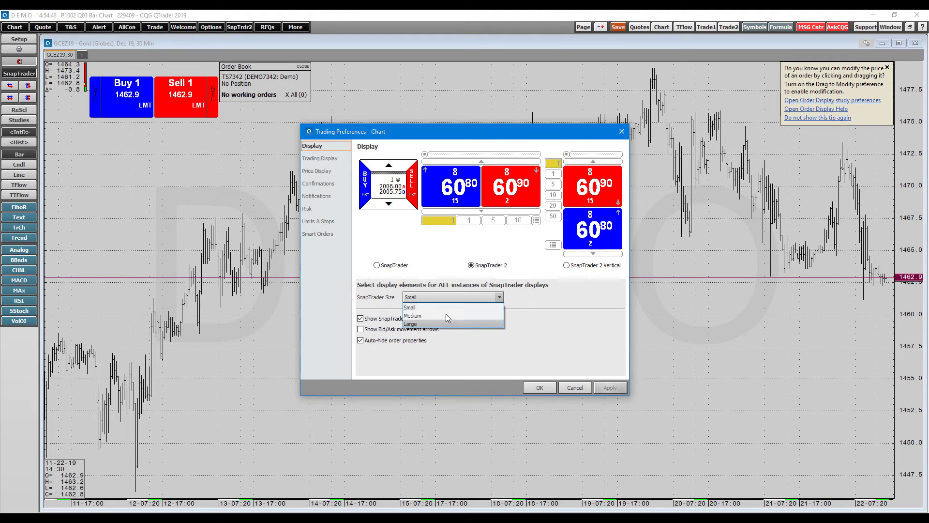
{"action": "left_click", "coordinate": [442, 307]}
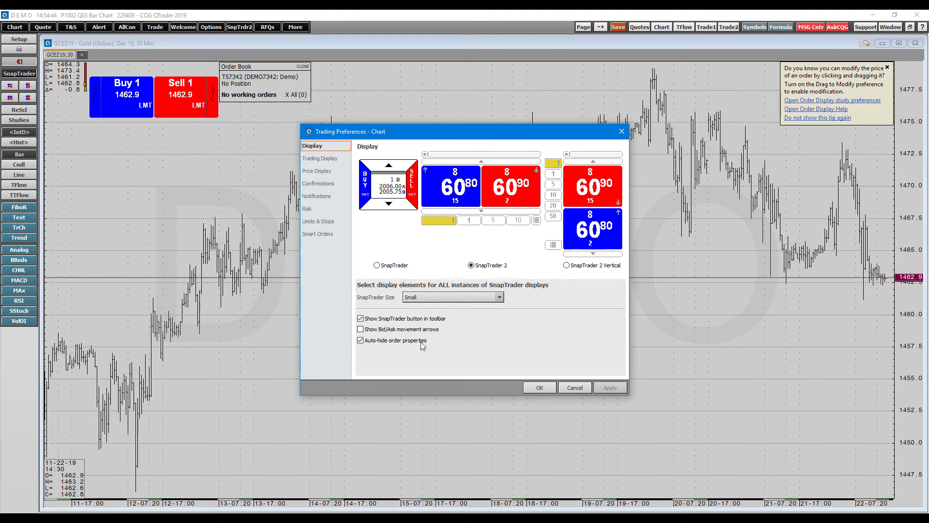
{"action": "left_click", "coordinate": [327, 158]}
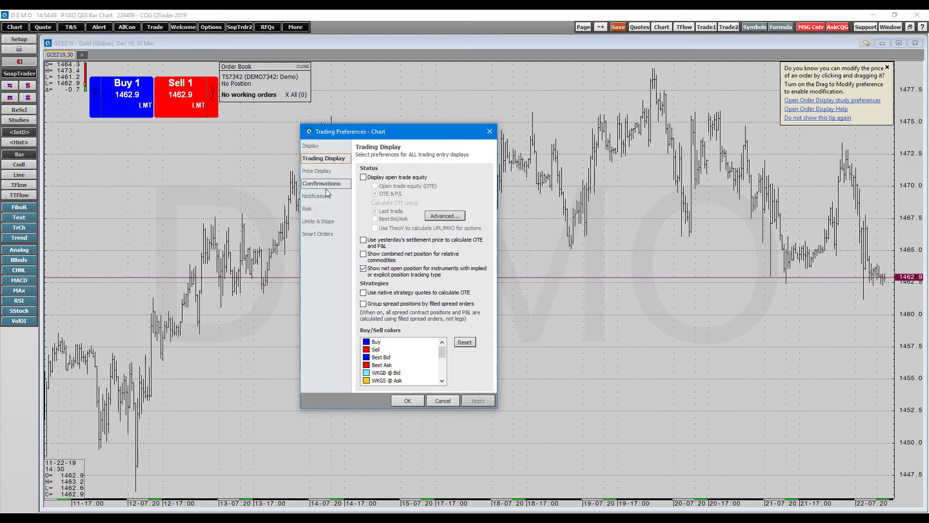
{"action": "left_click", "coordinate": [317, 233]}
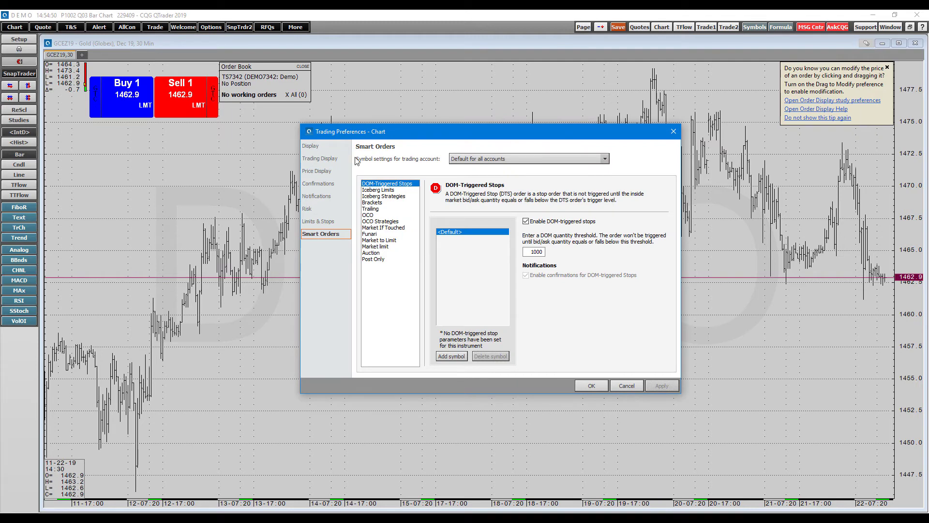
{"action": "left_click", "coordinate": [391, 196]}
{"action": "left_click", "coordinate": [373, 202]}
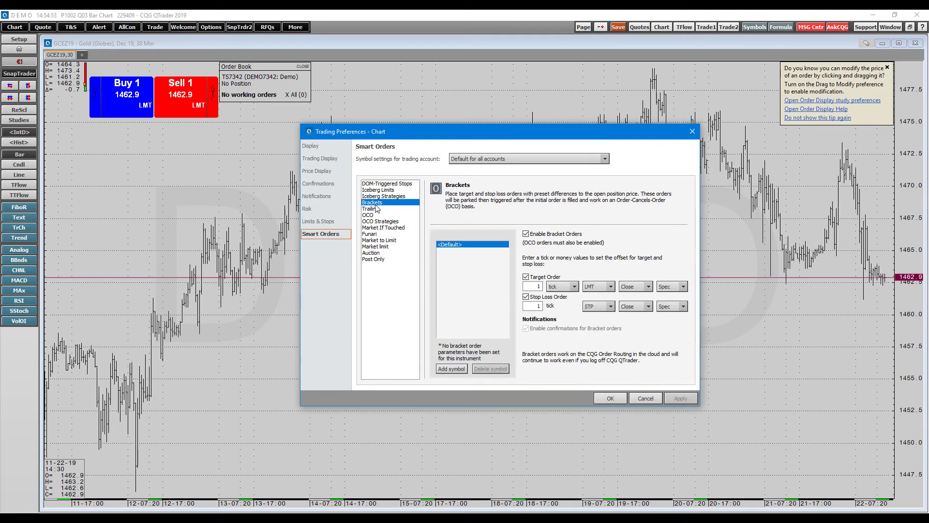
{"action": "left_click", "coordinate": [371, 210]}
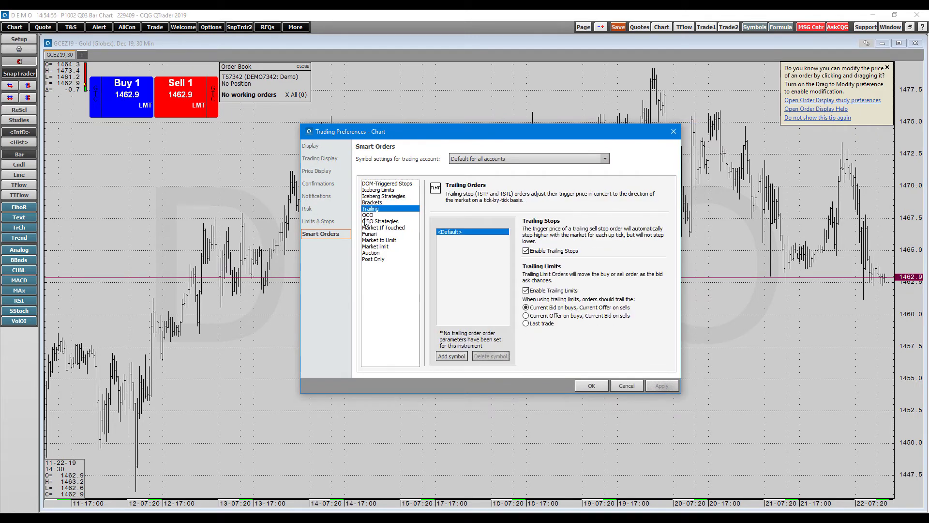
{"action": "left_click", "coordinate": [381, 185]}
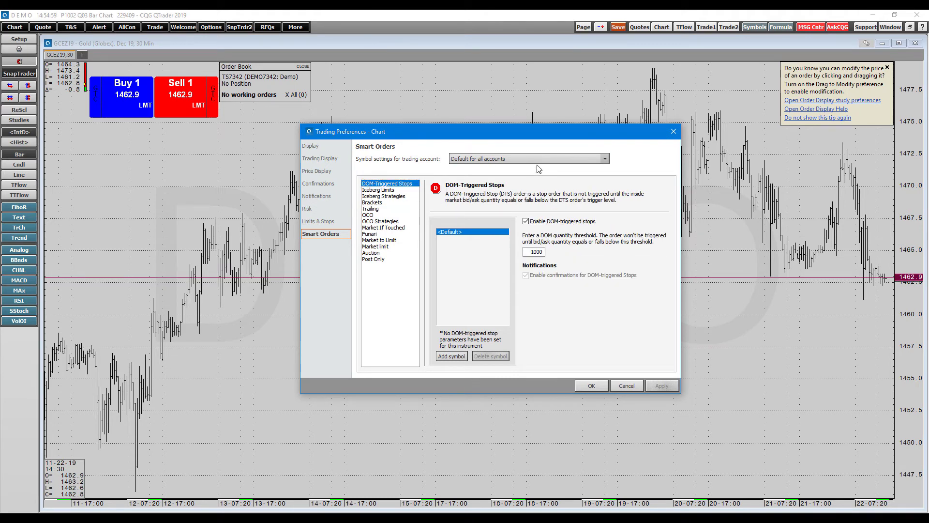
{"action": "left_click", "coordinate": [673, 131]}
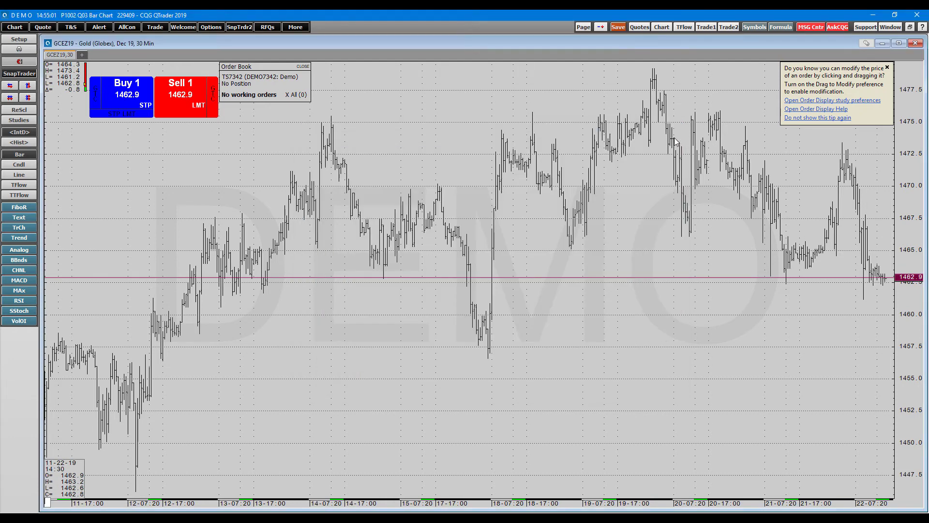
Open a Spreadsheet Trader for GCEZ19 and cancel a trial Buy LMT order confirmation
{"action": "left_click", "coordinate": [155, 28]}
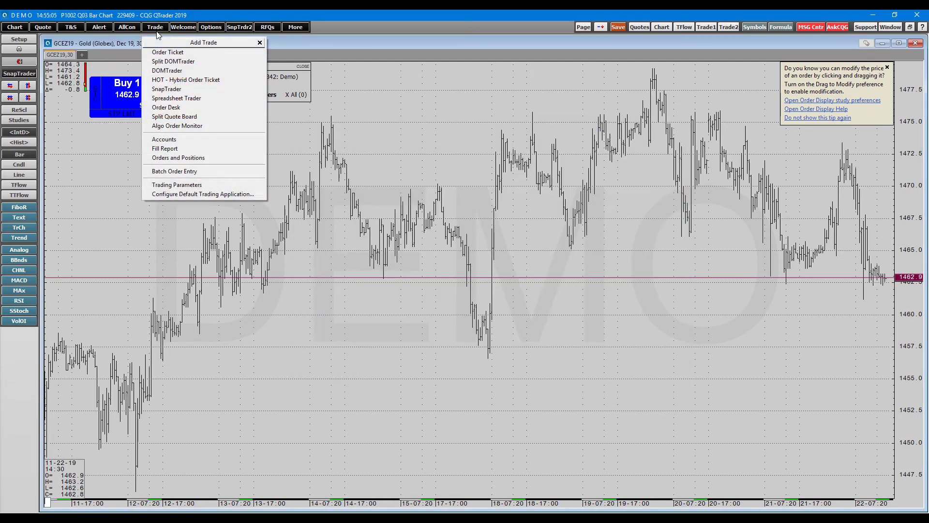
{"action": "left_click", "coordinate": [158, 98]}
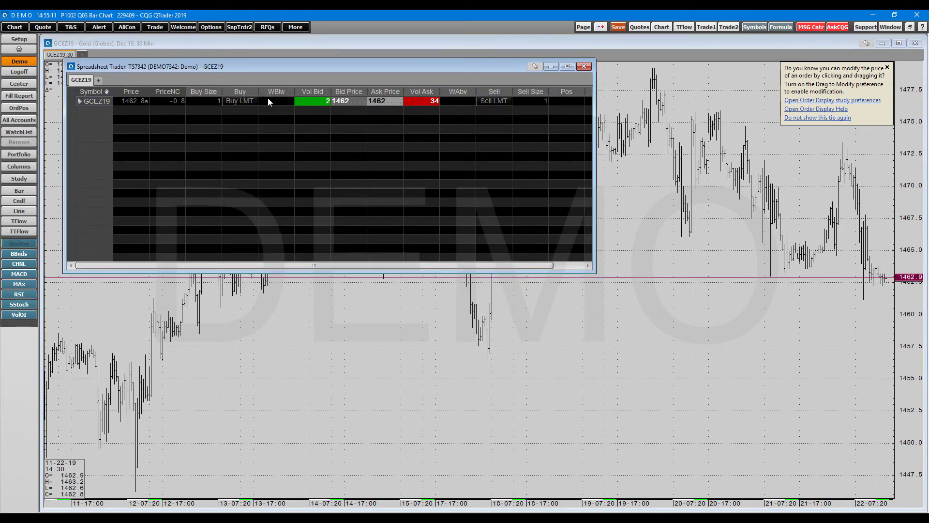
{"action": "left_click", "coordinate": [242, 102]}
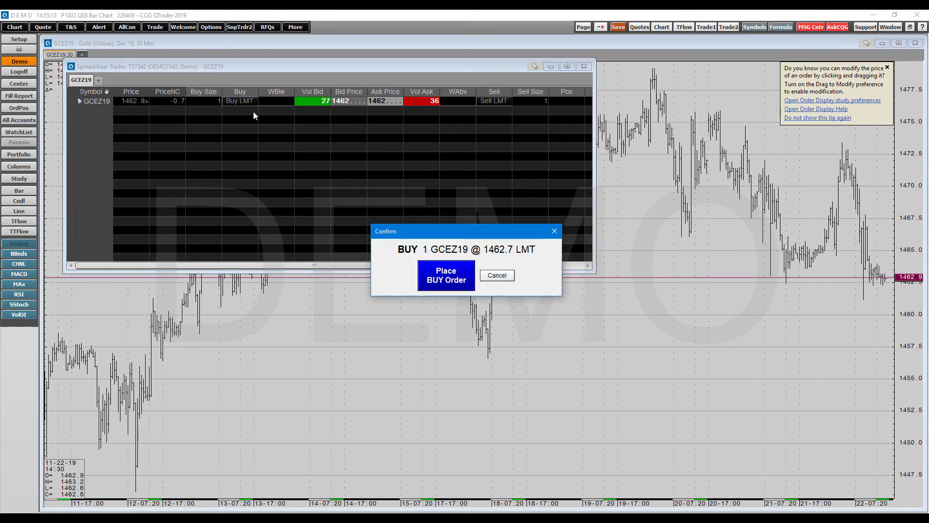
{"action": "left_click", "coordinate": [554, 232]}
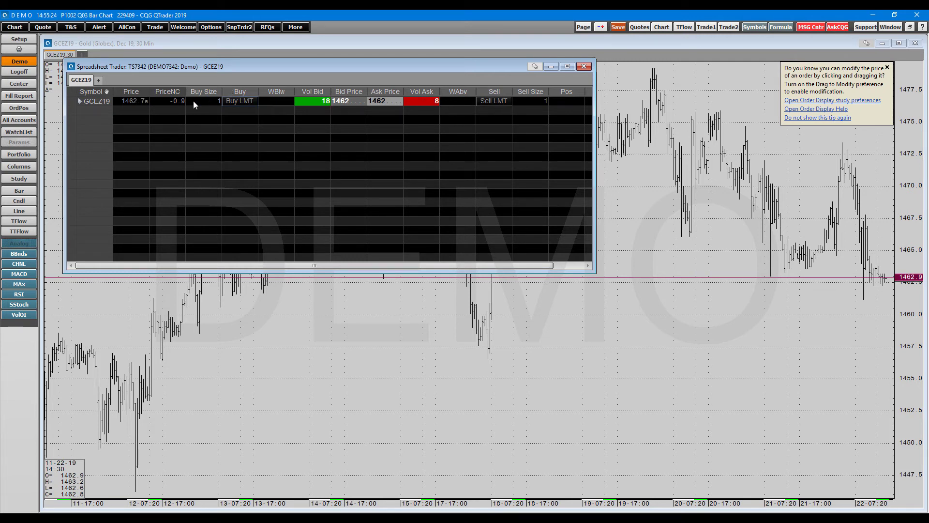
Replace the Spreadsheet Trader with an Order Desk window positioned over the gold chart
{"action": "left_click", "coordinate": [582, 68]}
{"action": "left_click", "coordinate": [155, 27]}
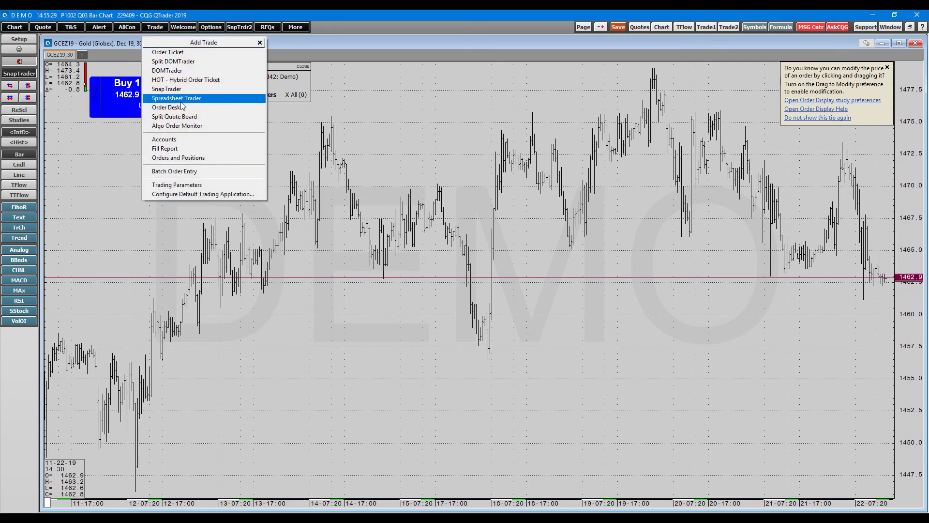
{"action": "left_click", "coordinate": [178, 104]}
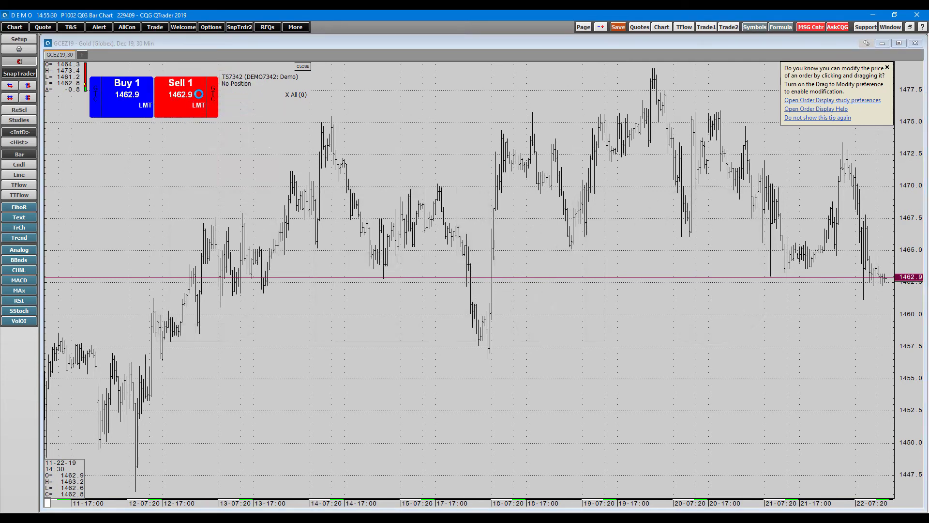
{"action": "left_click_drag", "start_coordinate": [105, 75], "coordinate": [307, 106]}
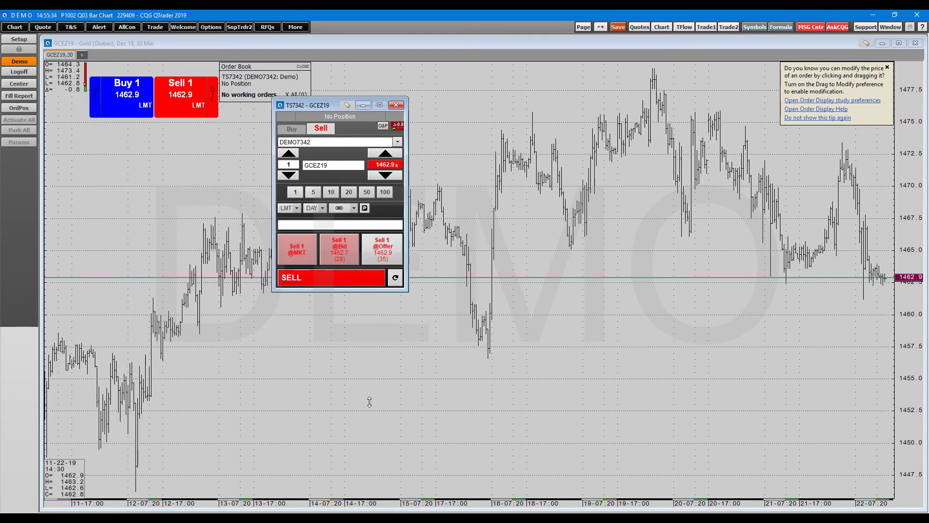
{"action": "left_click_drag", "start_coordinate": [306, 104], "coordinate": [260, 306]}
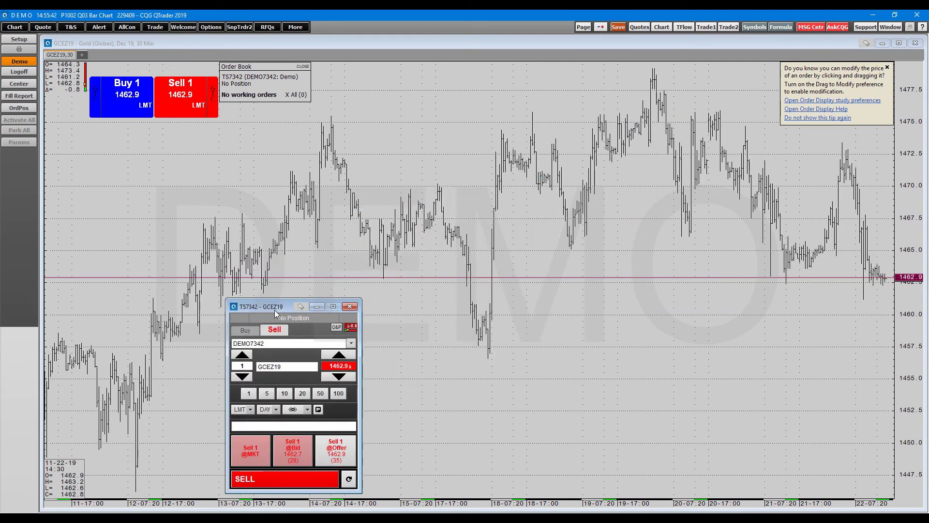
Confirm the demo account and review the order type, DAY duration and OCO options, leaving them unchanged
{"action": "left_click", "coordinate": [351, 343]}
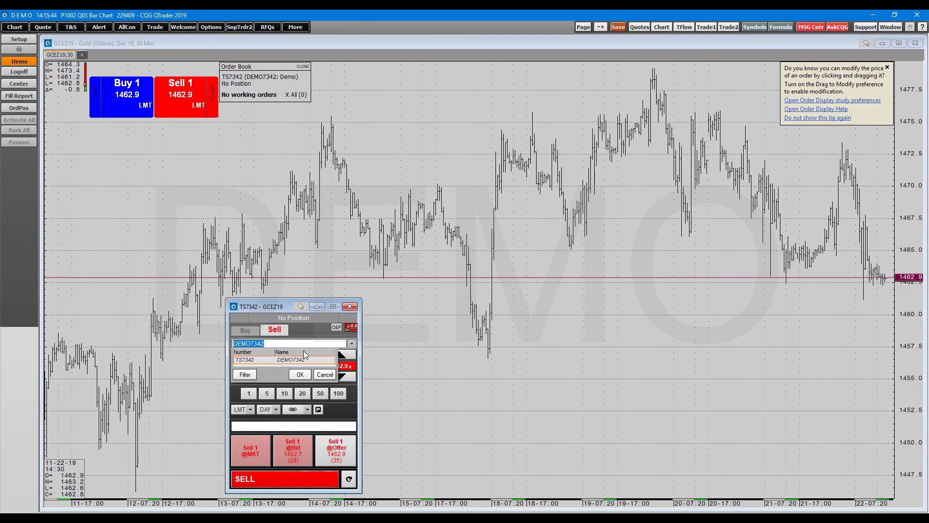
{"action": "left_click", "coordinate": [301, 374]}
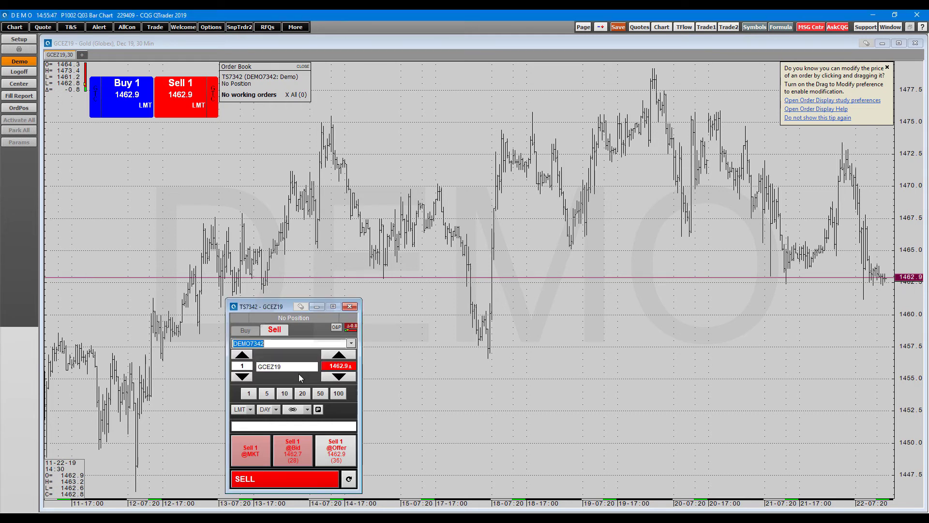
{"action": "left_click", "coordinate": [271, 366]}
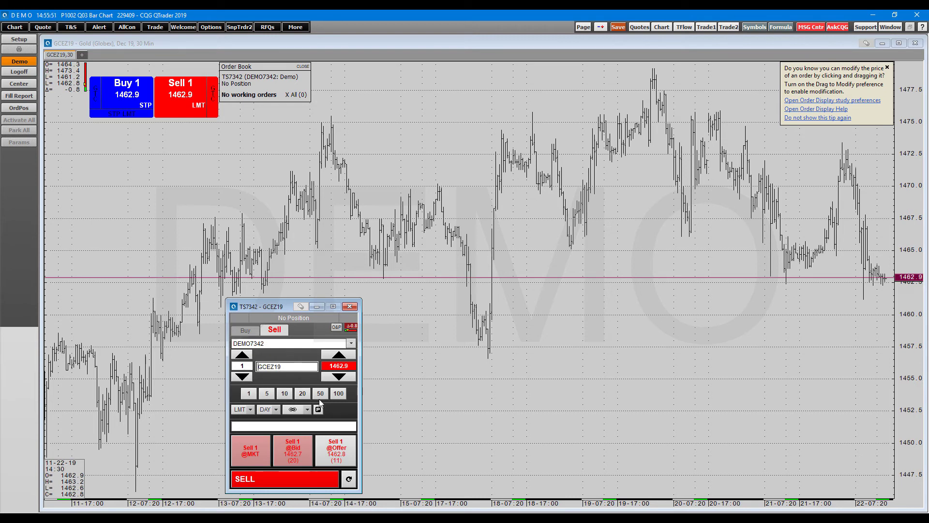
{"action": "left_click", "coordinate": [253, 409]}
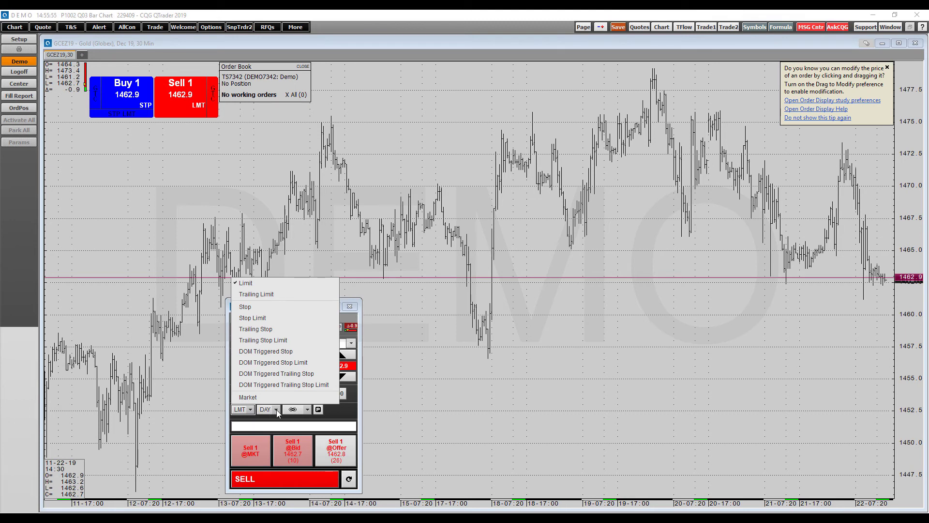
{"action": "left_click", "coordinate": [277, 410]}
{"action": "left_click", "coordinate": [277, 410]}
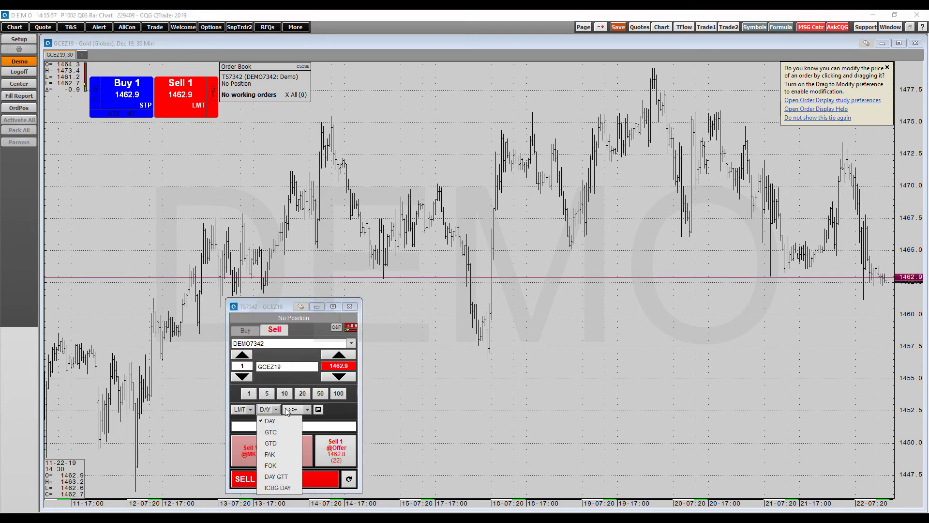
{"action": "left_click", "coordinate": [307, 411]}
{"action": "left_click", "coordinate": [307, 410]}
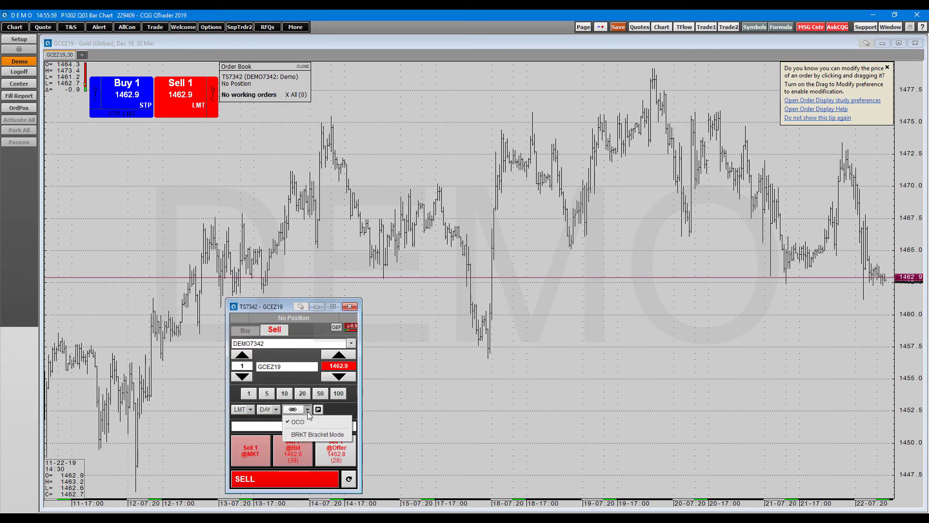
{"action": "left_click", "coordinate": [324, 409]}
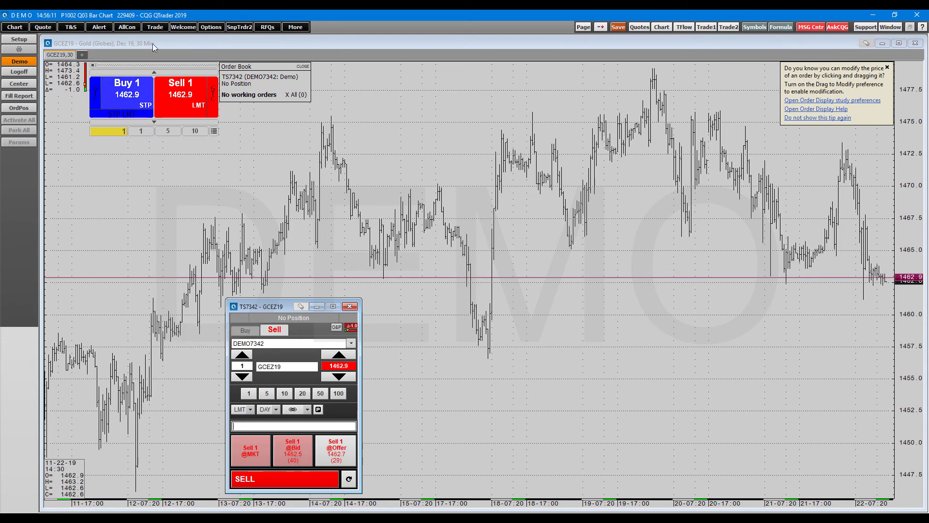
Open a Split Quote Board, move it up and left, and add a second tab
{"action": "left_click", "coordinate": [157, 28]}
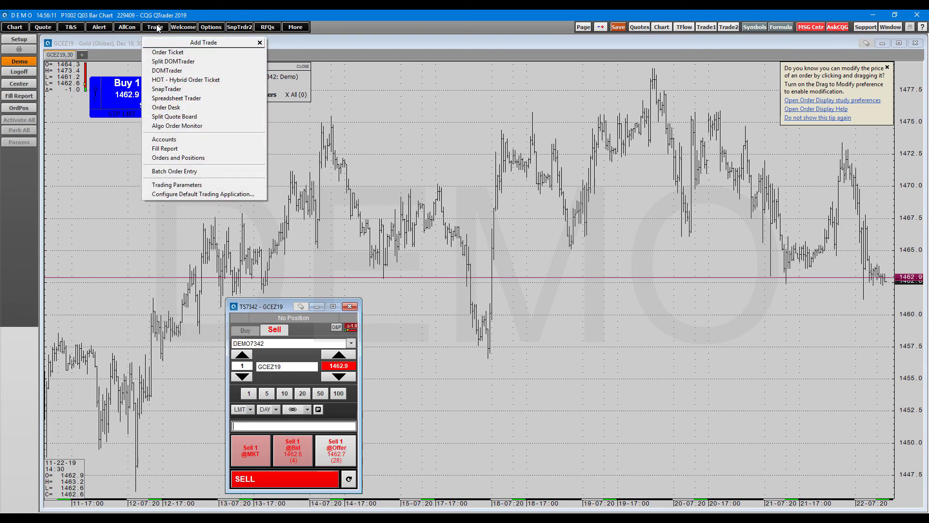
{"action": "left_click", "coordinate": [193, 115]}
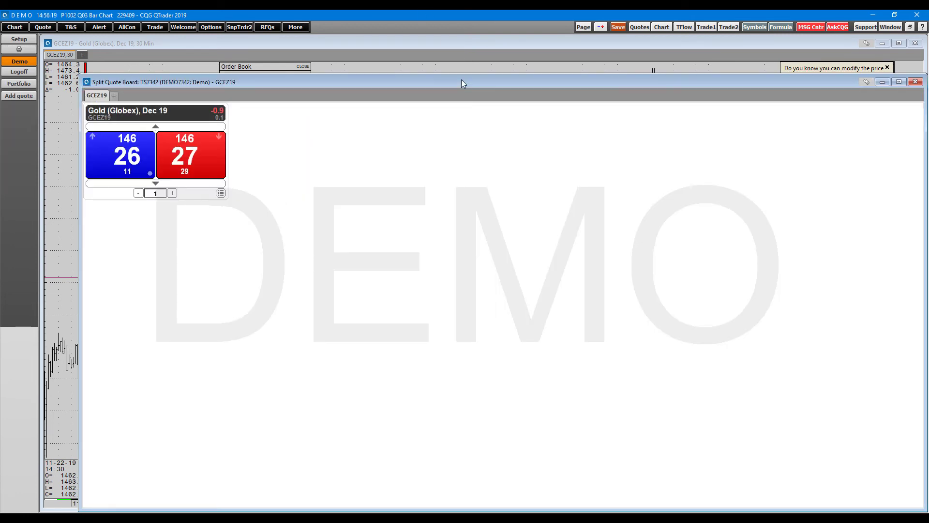
{"action": "left_click_drag", "start_coordinate": [460, 80], "coordinate": [429, 65]}
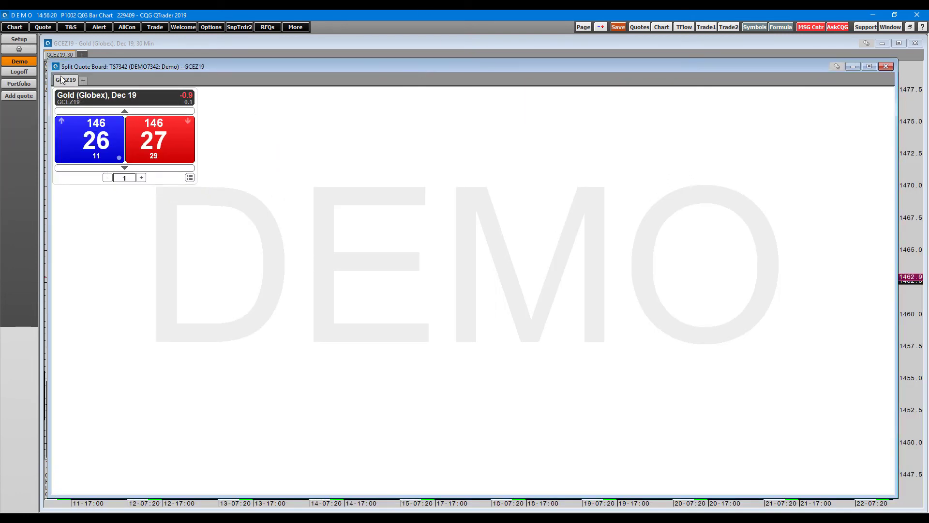
{"action": "left_click", "coordinate": [82, 80]}
{"action": "right_click", "coordinate": [95, 81]}
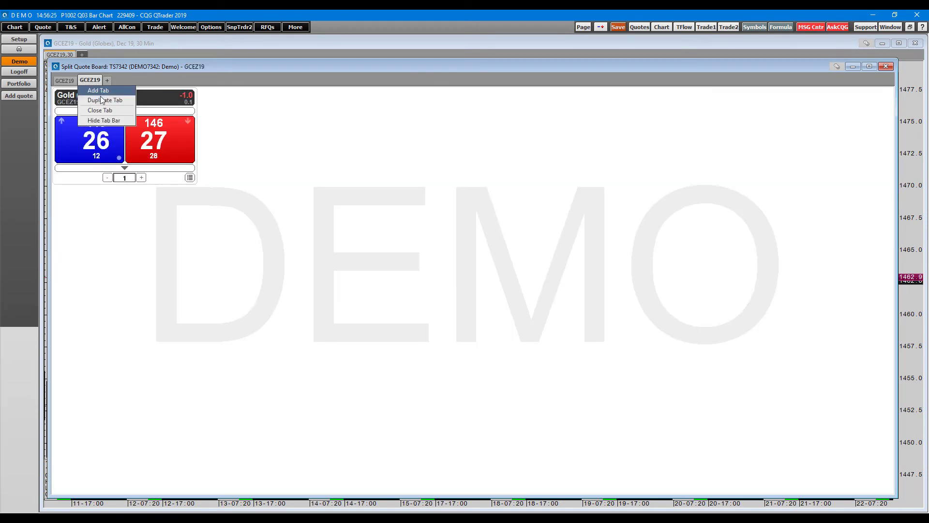
{"action": "left_click", "coordinate": [107, 98]}
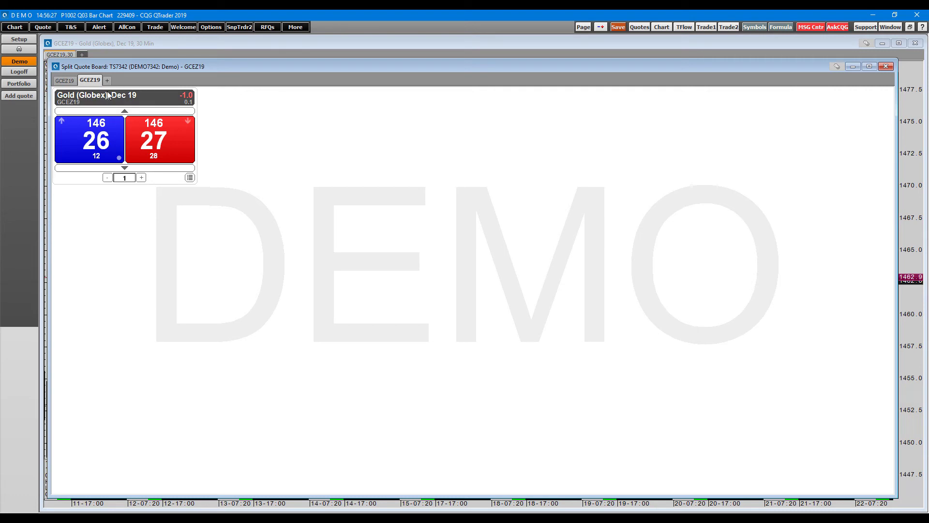
Insert an EPZ19 E-Mini S&P 500 quote beside the Gold quote
{"action": "right_click", "coordinate": [121, 93]}
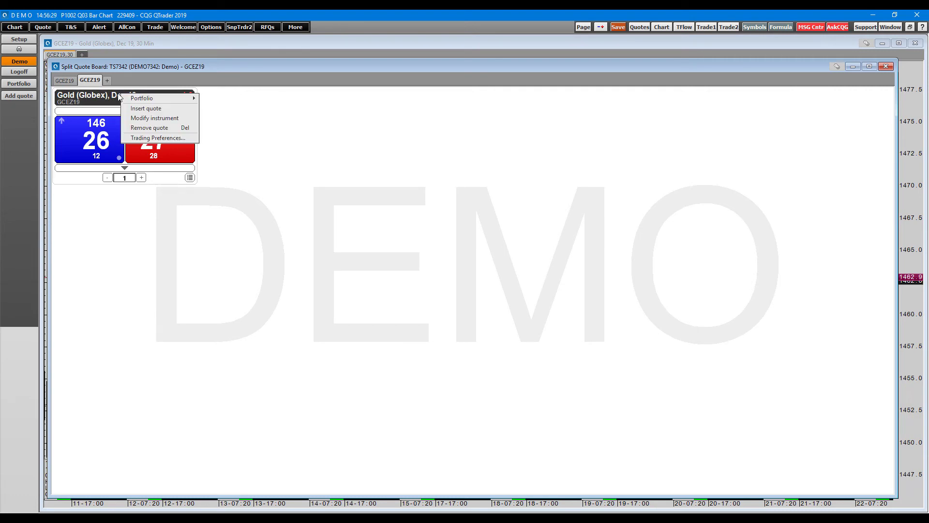
{"action": "left_click", "coordinate": [153, 109]}
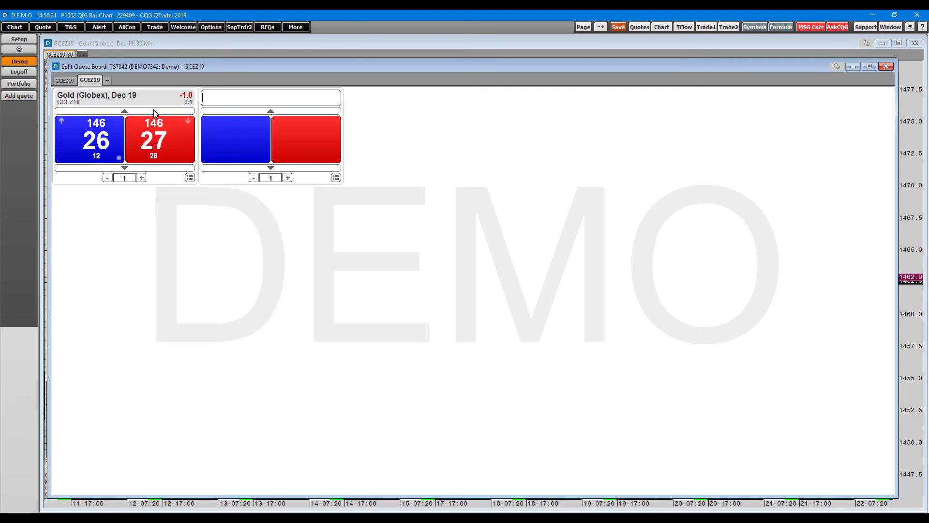
{"action": "type", "text": "ES"}
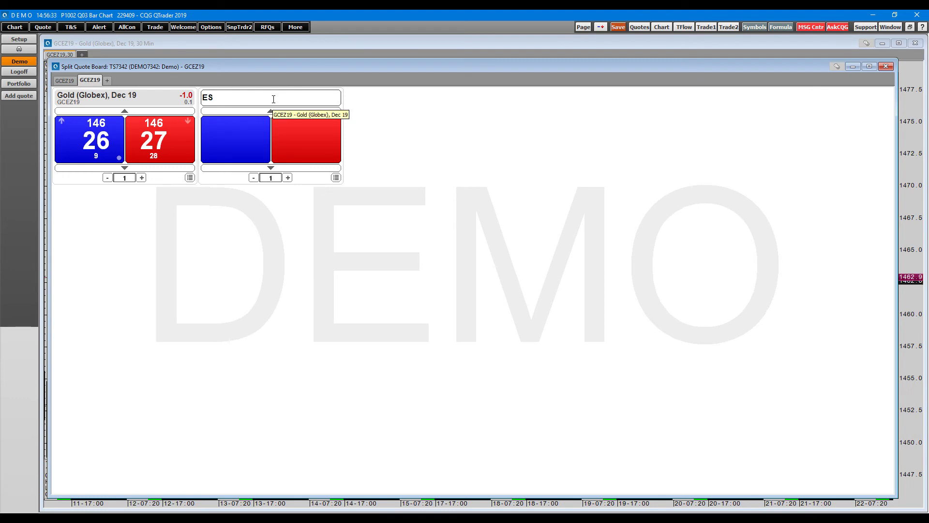
{"action": "key", "text": "BackSpace"}
{"action": "type", "text": "PZ19"}
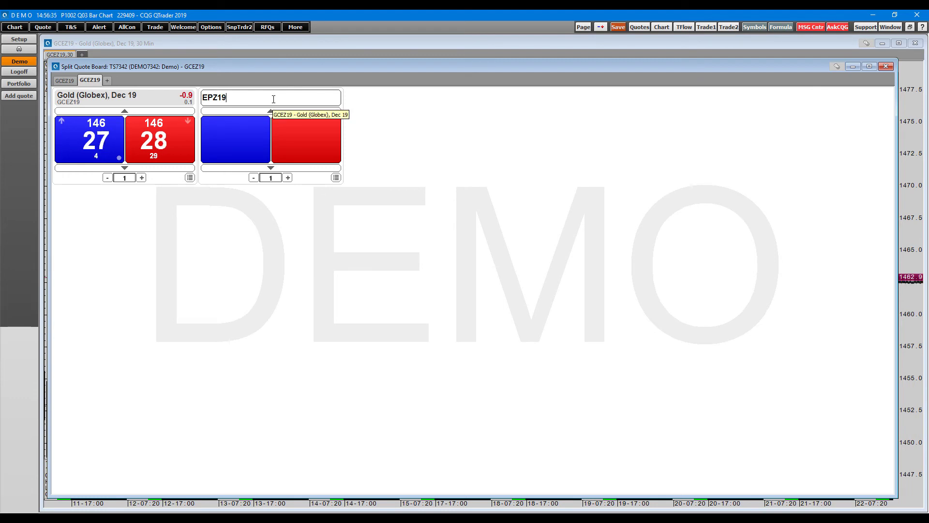
{"action": "key", "text": "Return"}
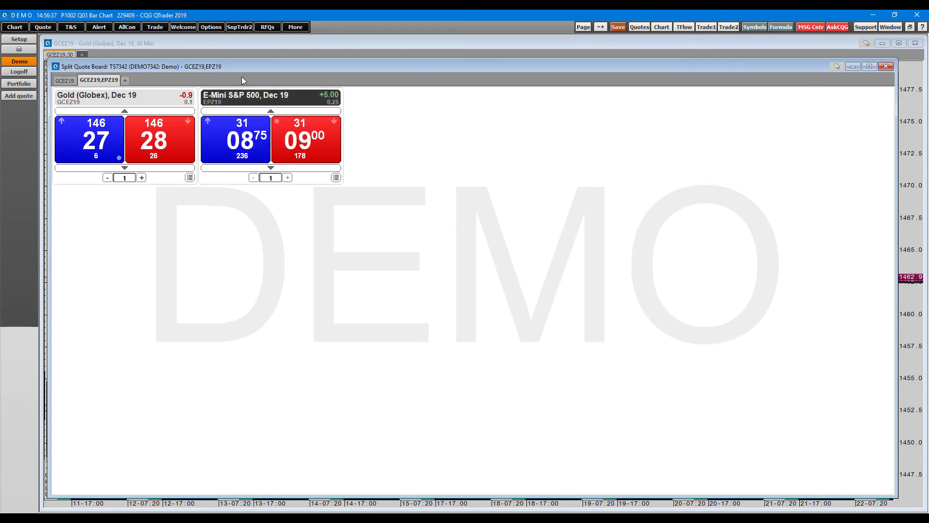
Duplicate the GCEZ19,EPZ19 tab and switch to the GCEZ19 tab
{"action": "right_click", "coordinate": [227, 94]}
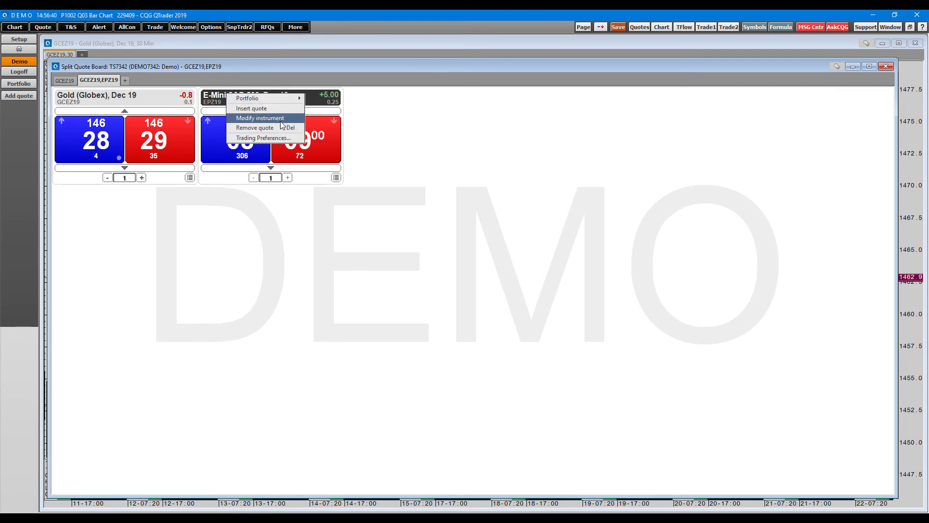
{"action": "right_click", "coordinate": [114, 82]}
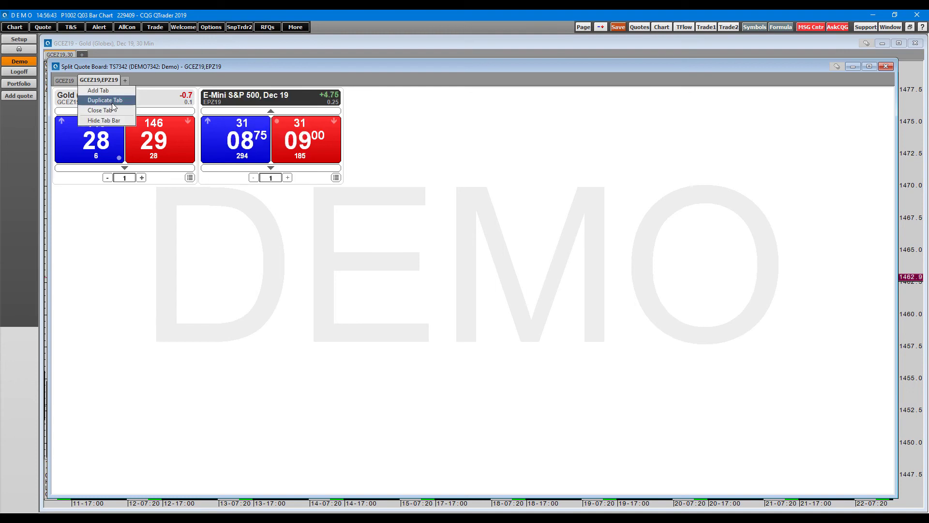
{"action": "left_click", "coordinate": [112, 102]}
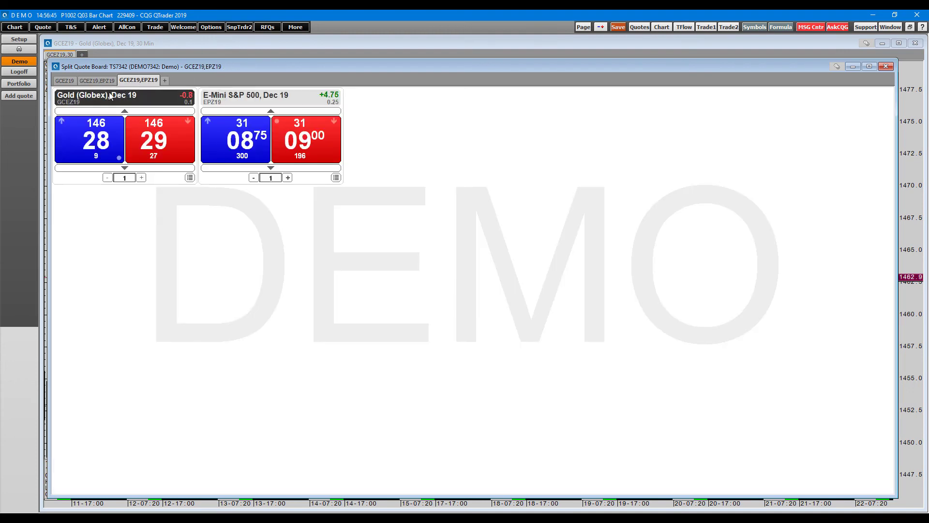
{"action": "left_click", "coordinate": [97, 80]}
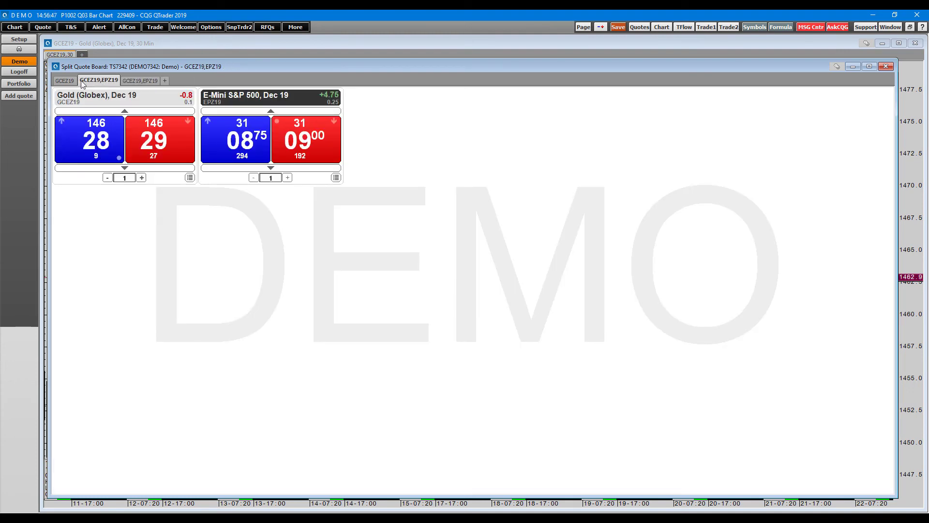
{"action": "left_click", "coordinate": [68, 83]}
Insert an empty quote slot beside Gold, then bring the gold chart and ticket forward
{"action": "right_click", "coordinate": [116, 92]}
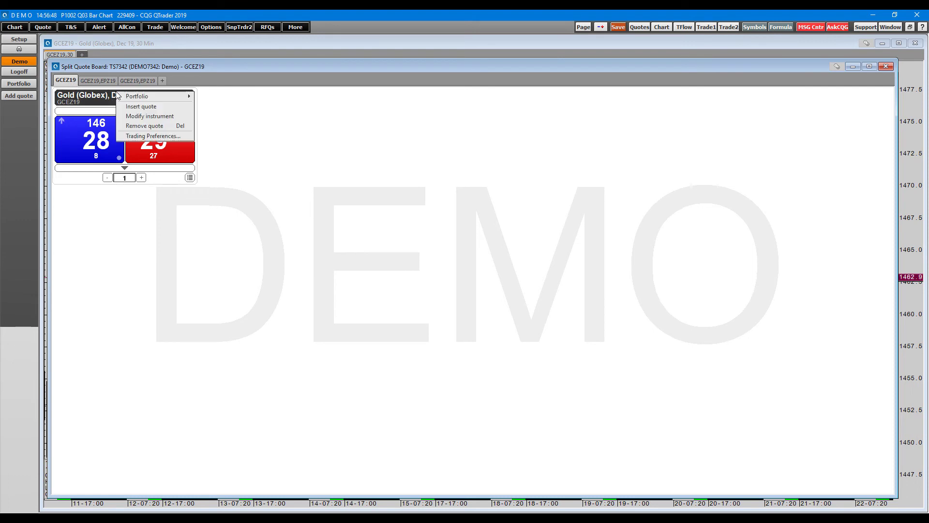
{"action": "mouse_move", "coordinate": [156, 99]}
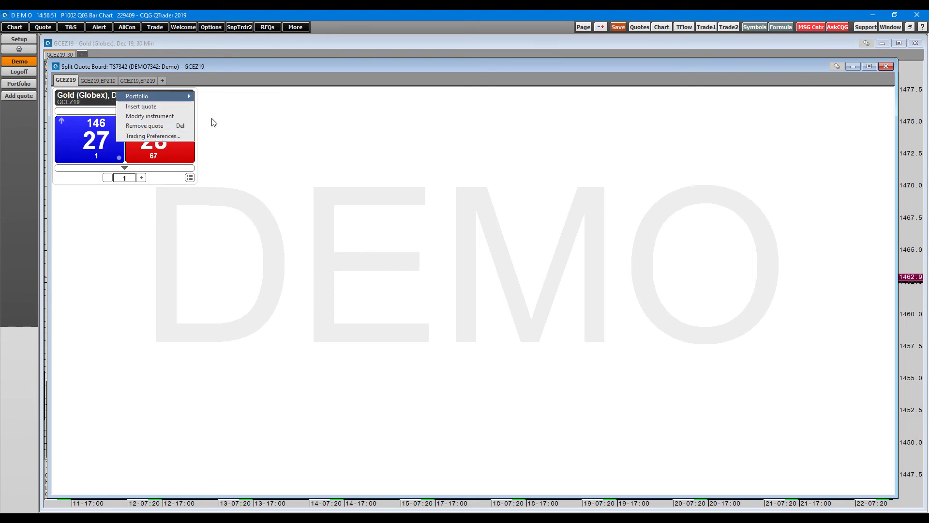
{"action": "left_click", "coordinate": [240, 129]}
{"action": "right_click", "coordinate": [144, 96]}
{"action": "left_click", "coordinate": [169, 107]}
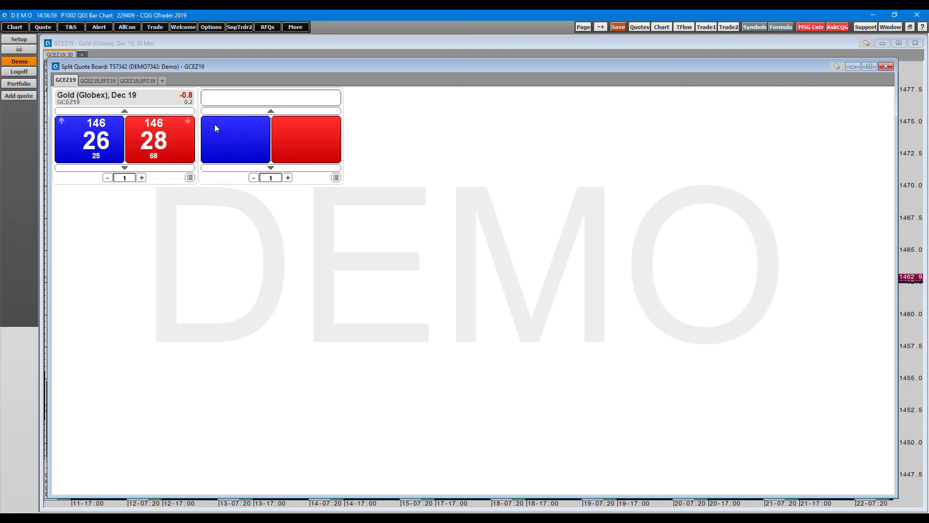
{"action": "left_click", "coordinate": [234, 125]}
Attempt to launch the Algo Order Monitor and dismiss the feature-not-enabled notice
{"action": "left_click", "coordinate": [581, 59]}
{"action": "left_click", "coordinate": [155, 27]}
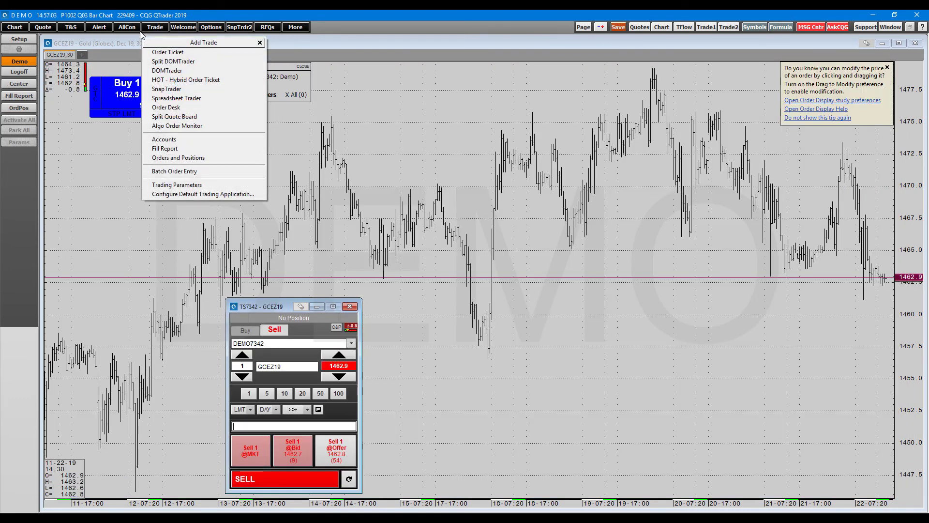
{"action": "left_click", "coordinate": [190, 127]}
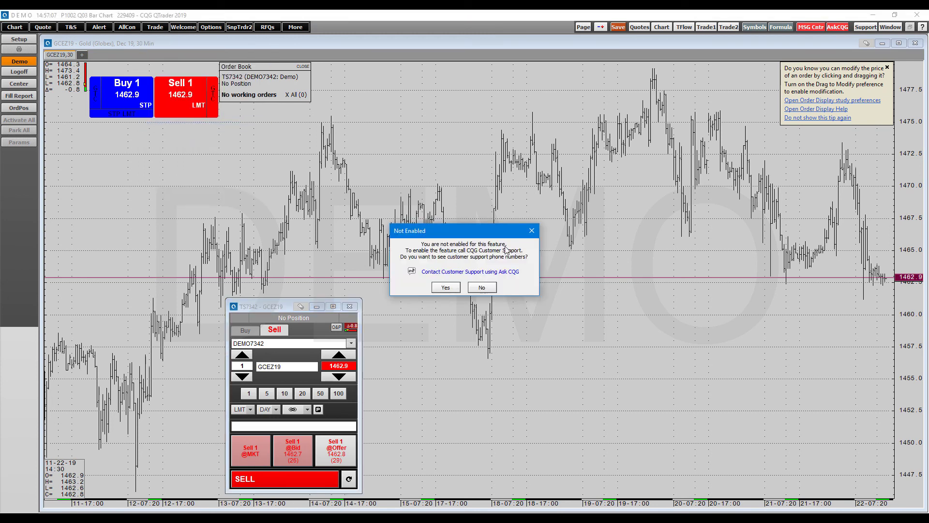
{"action": "left_click", "coordinate": [538, 226]}
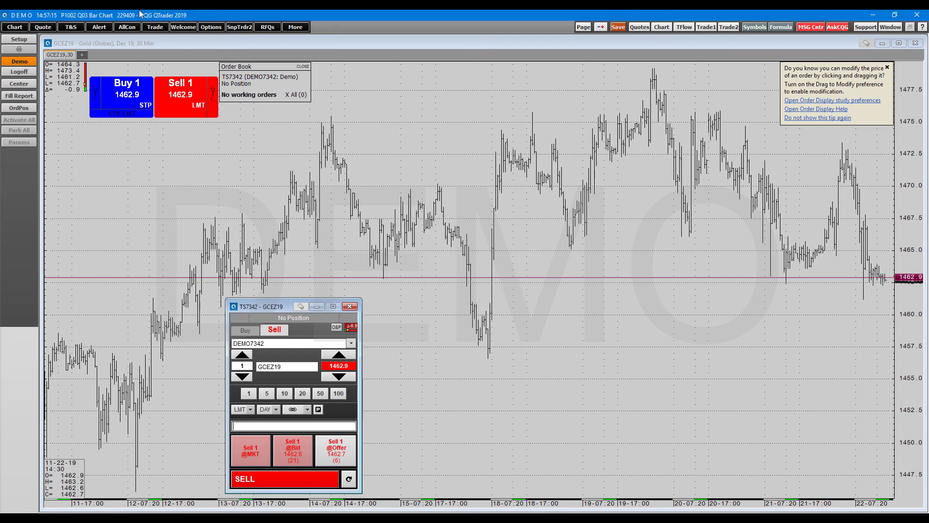
Show the Add Trade list of trading applications again
{"action": "left_click", "coordinate": [155, 27]}
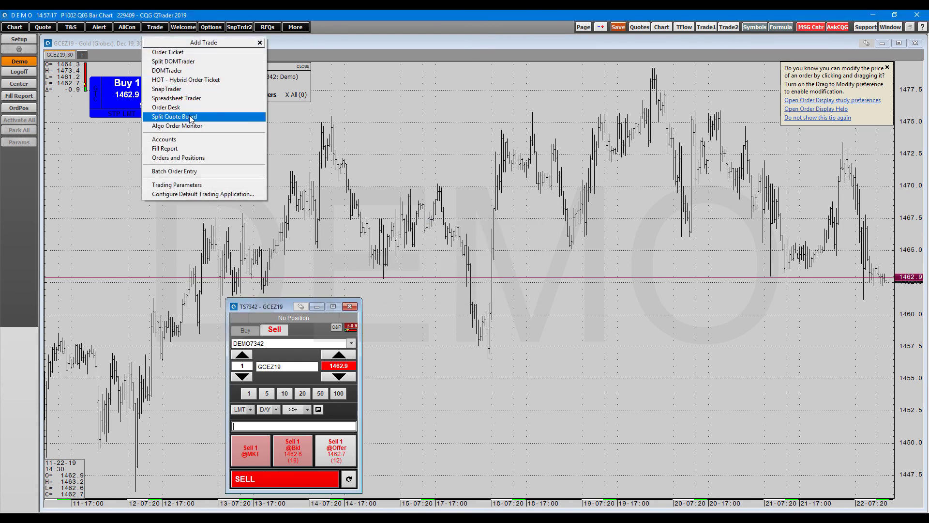